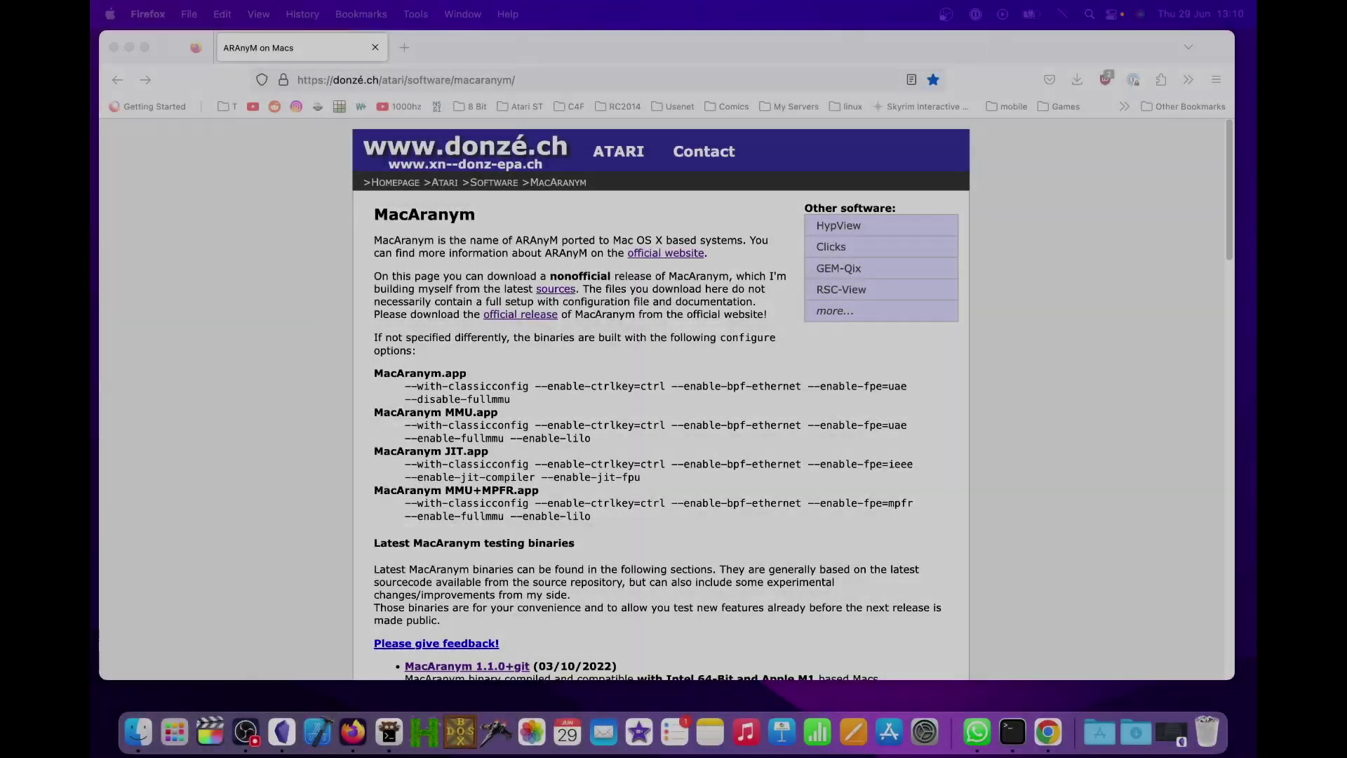
Download the MacAranym 1.1.0+git binary dated 03/10/2022 and close the browser window.
{"action": "scroll", "coordinate": [1092, 339], "scroll_direction": "down", "scroll_amount": 2}
{"action": "scroll", "coordinate": [1092, 338], "scroll_direction": "down", "scroll_amount": 6}
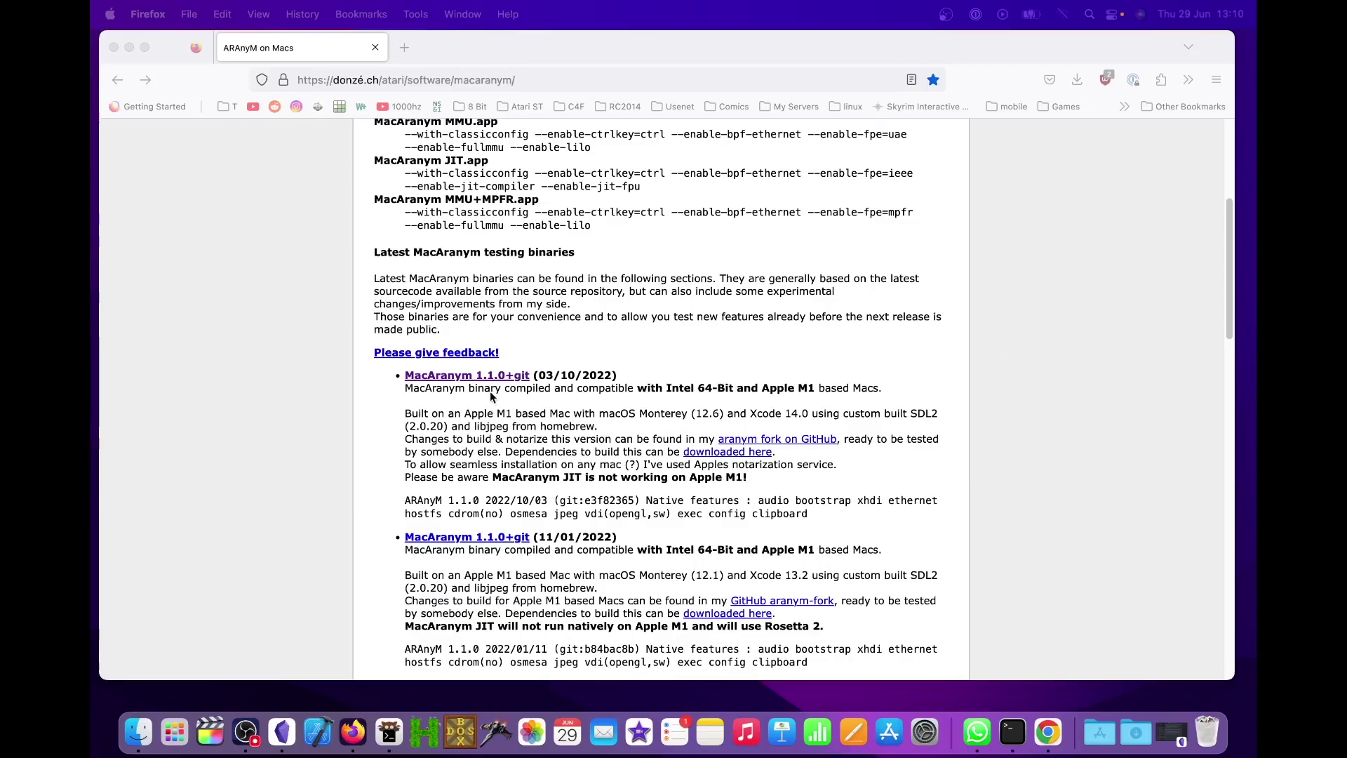
{"action": "left_click", "coordinate": [495, 377]}
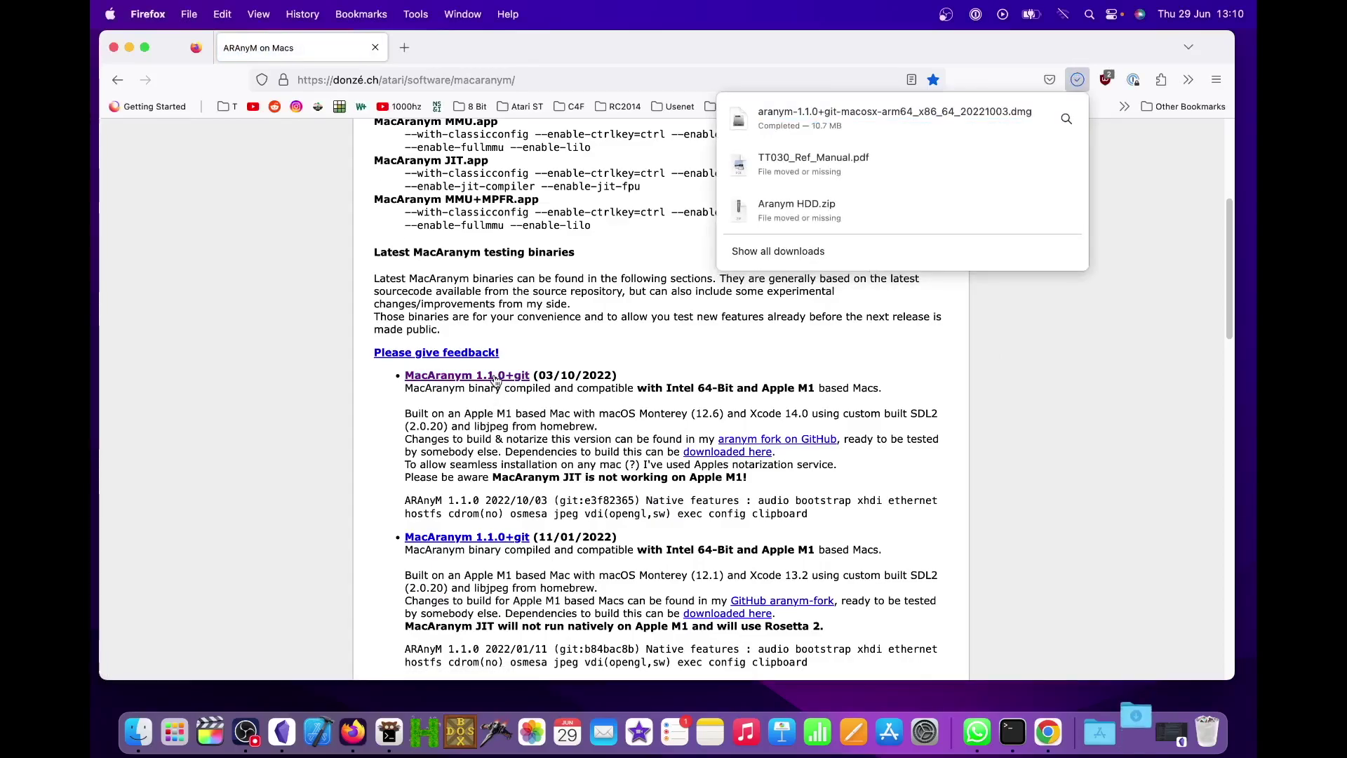
{"action": "left_click", "coordinate": [115, 48]}
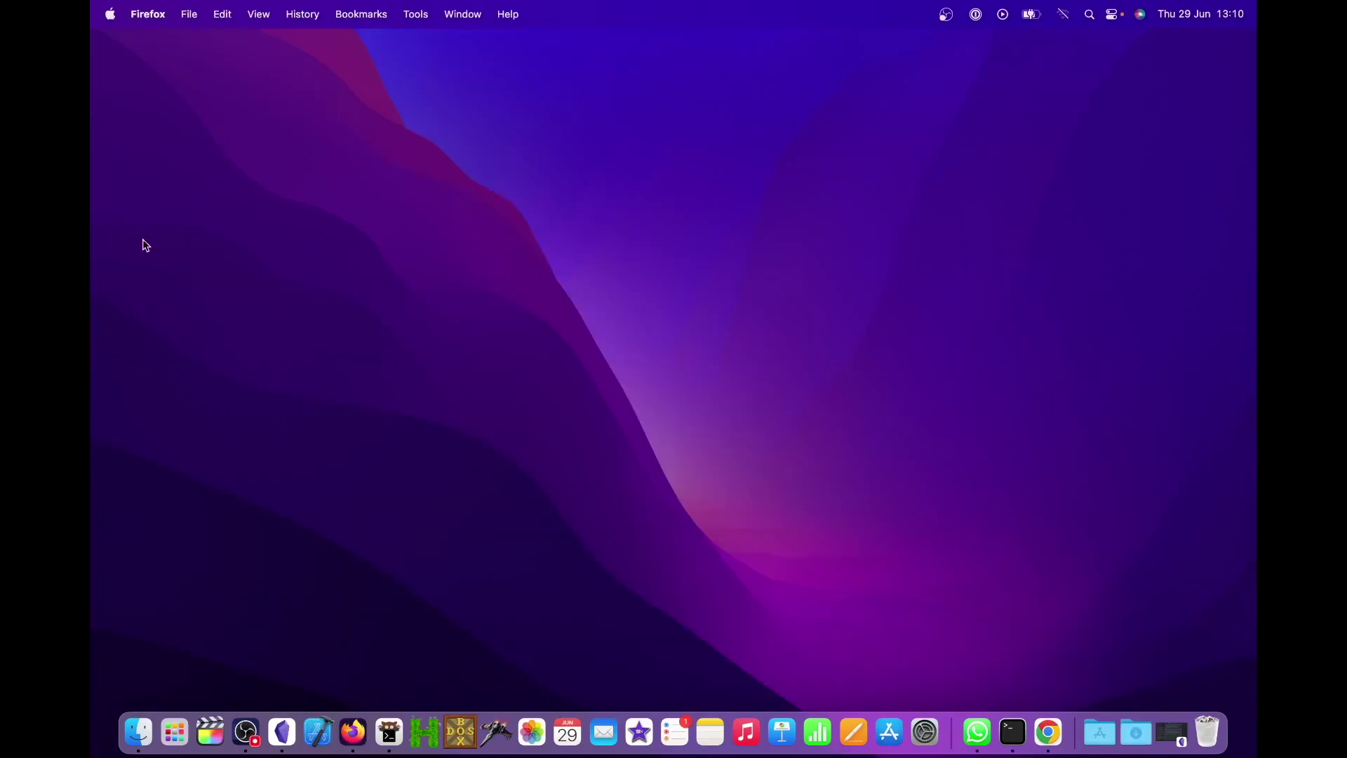
Switch to Finder, mount the aranym-1.1.0+git disk image from Downloads and close the Downloads window.
{"action": "left_click", "coordinate": [141, 725]}
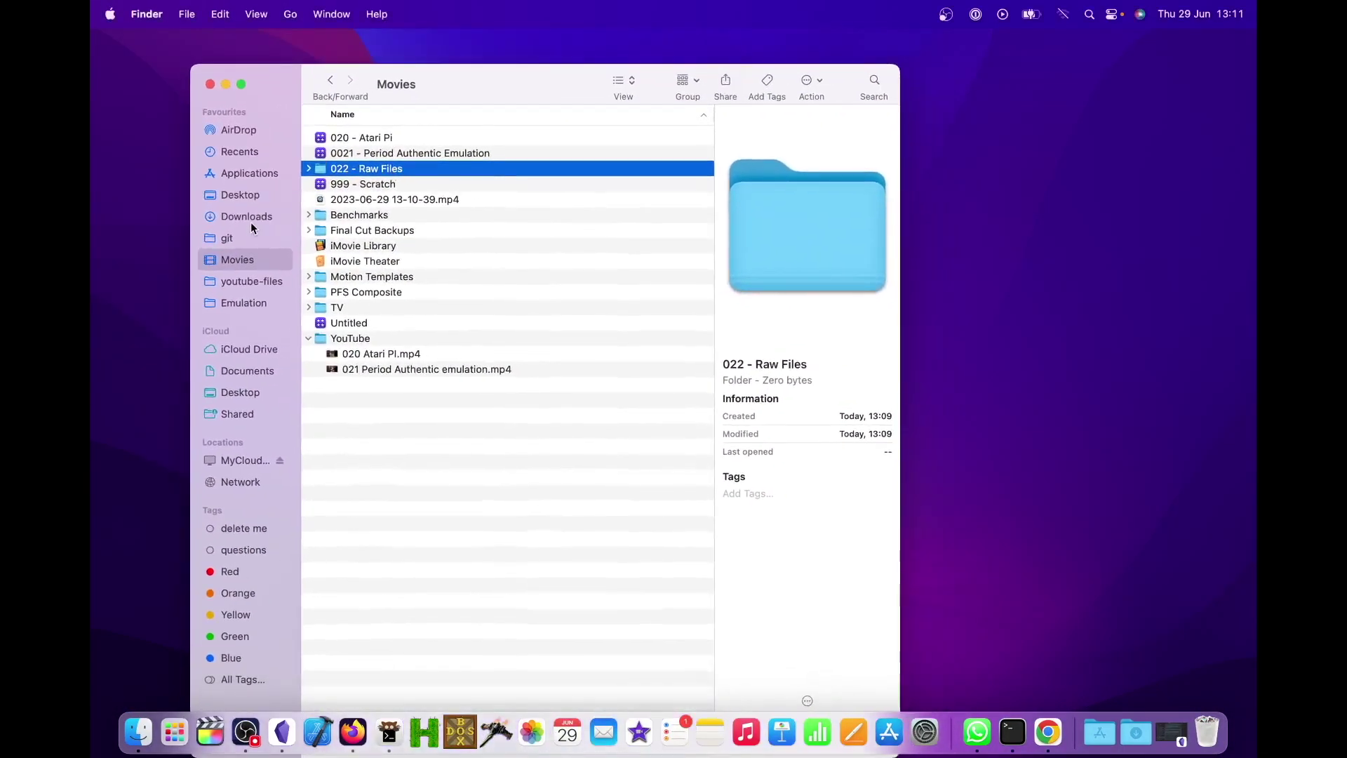
{"action": "left_click", "coordinate": [250, 221]}
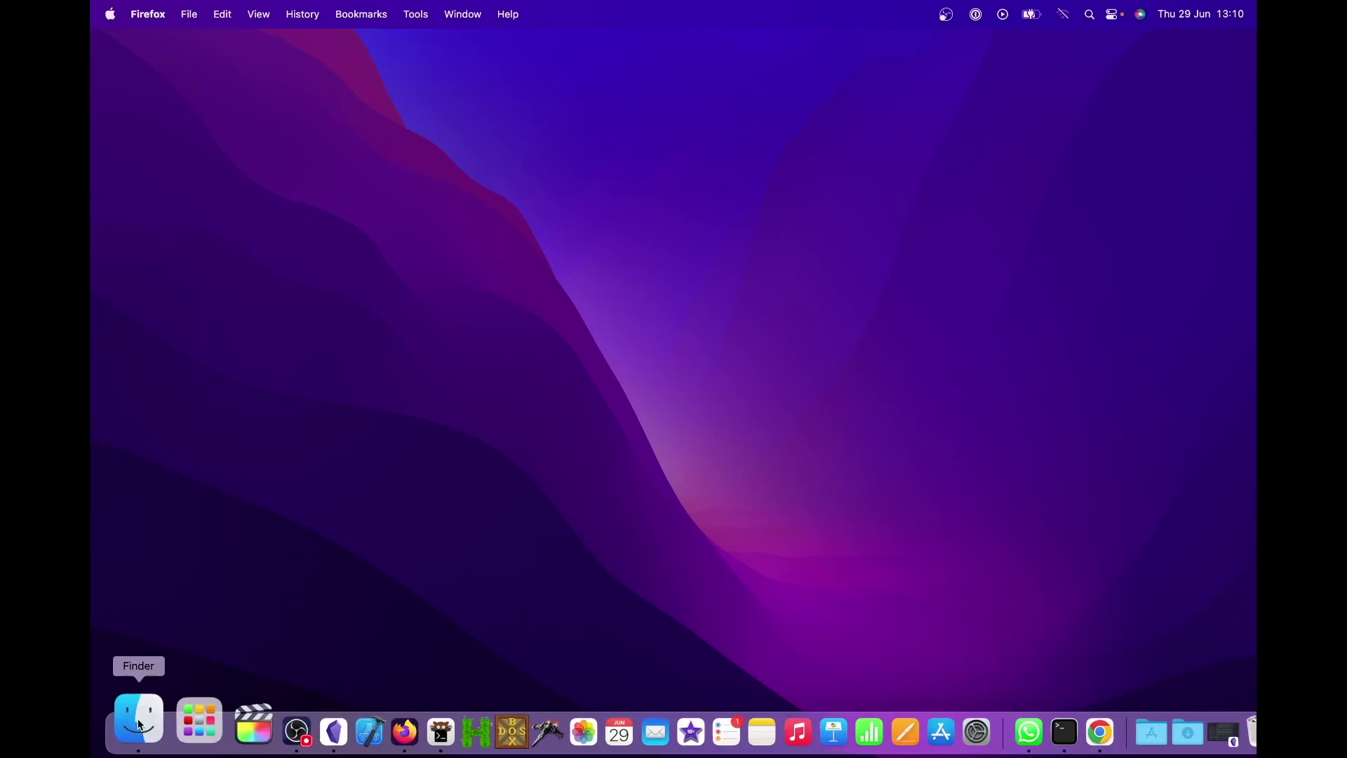
{"action": "left_click", "coordinate": [139, 725]}
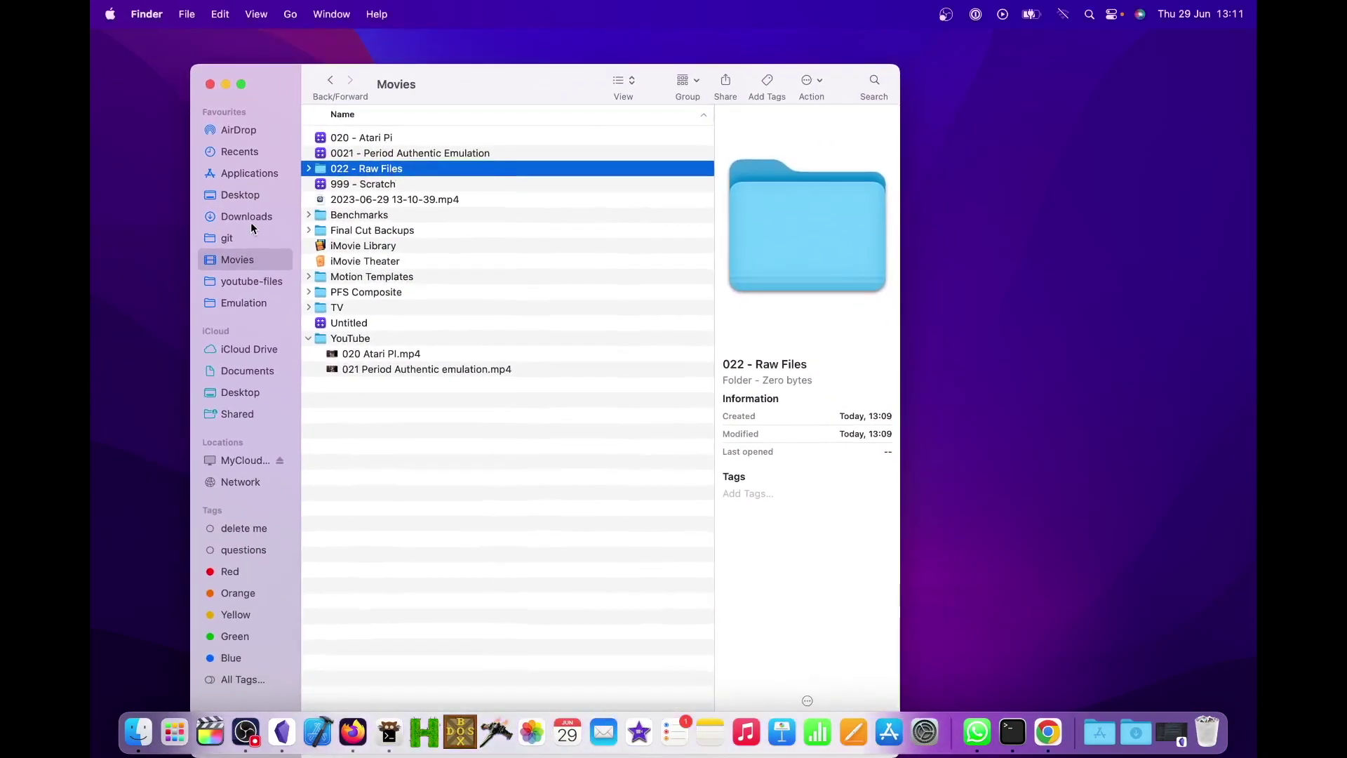
{"action": "left_click", "coordinate": [251, 222]}
{"action": "double_click", "coordinate": [449, 101]}
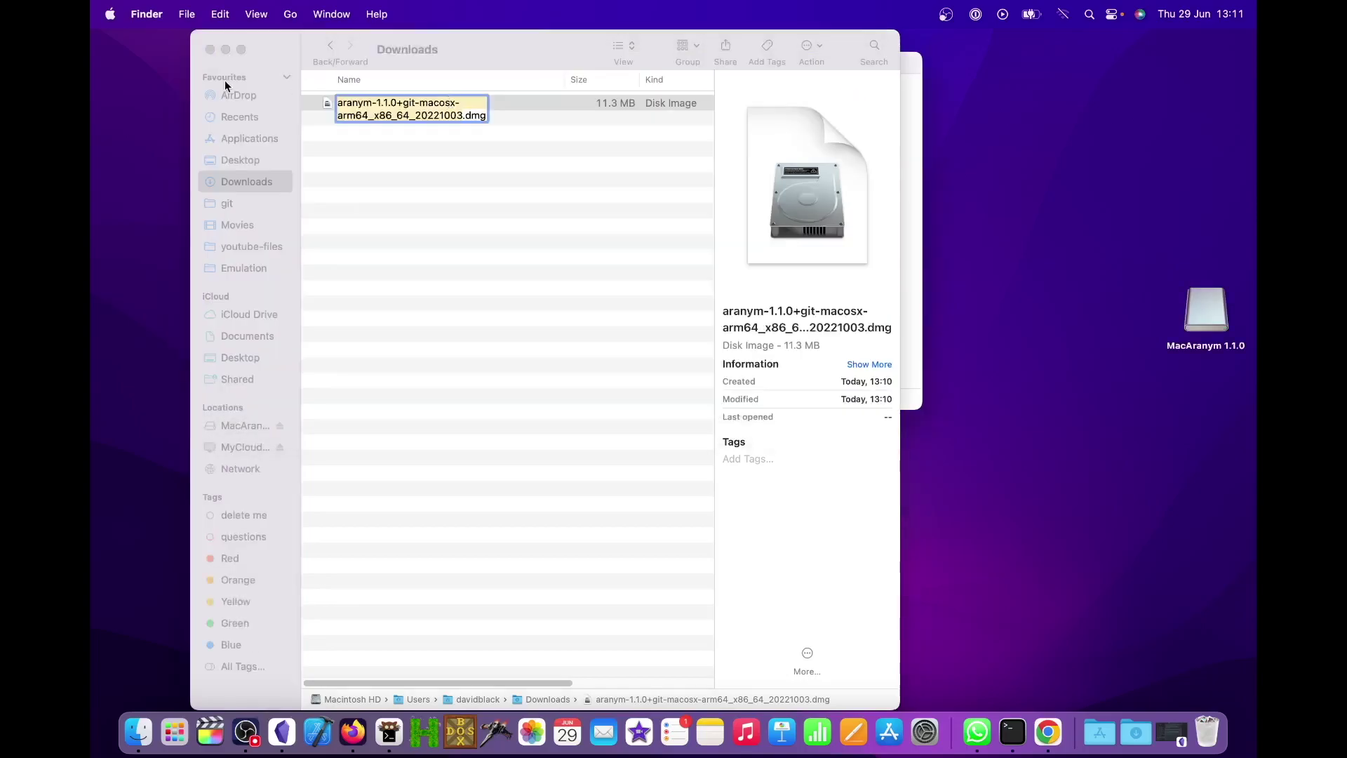
{"action": "left_click", "coordinate": [209, 49]}
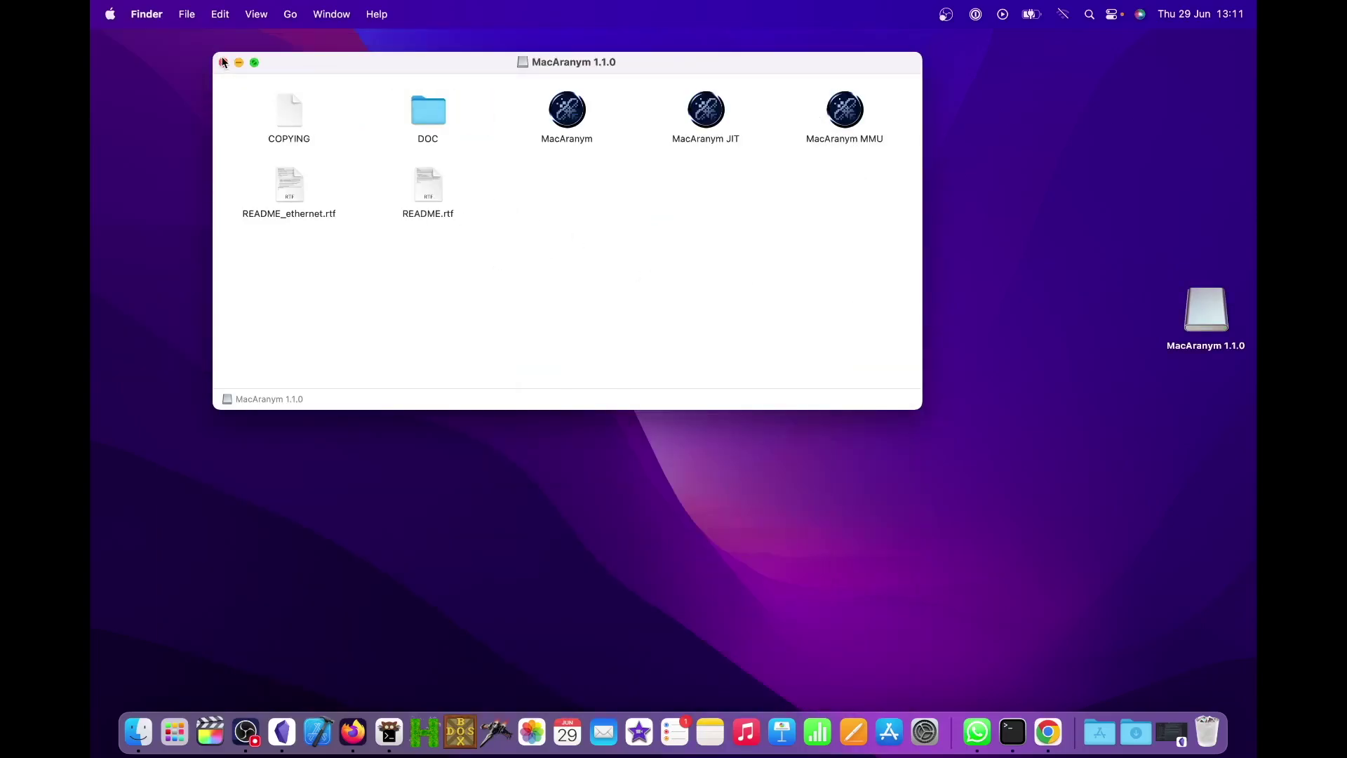
{"action": "left_click_drag", "start_coordinate": [353, 70], "coordinate": [260, 65]}
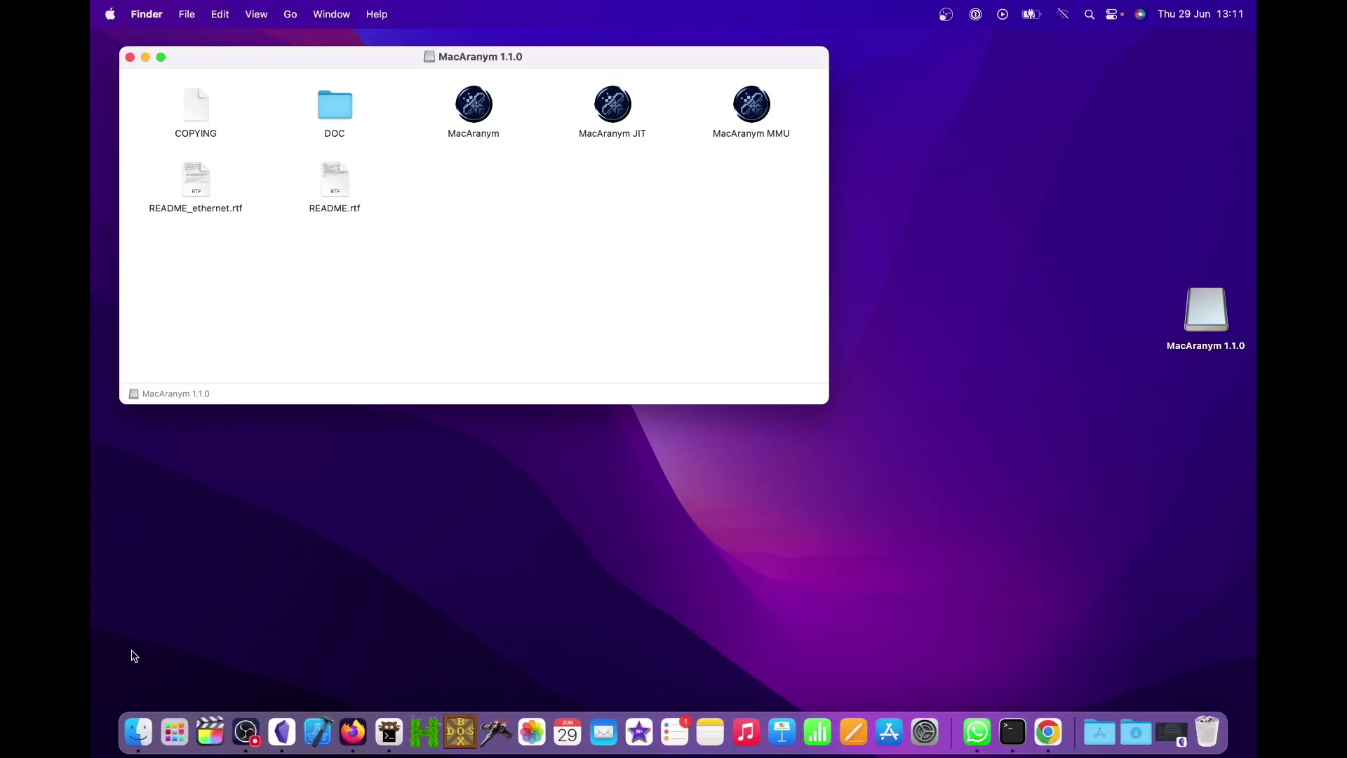
Open the ARAnyM folder inside Emulation in a new Finder window and copy MacAranym into it from the disk image.
{"action": "right_click", "coordinate": [140, 732]}
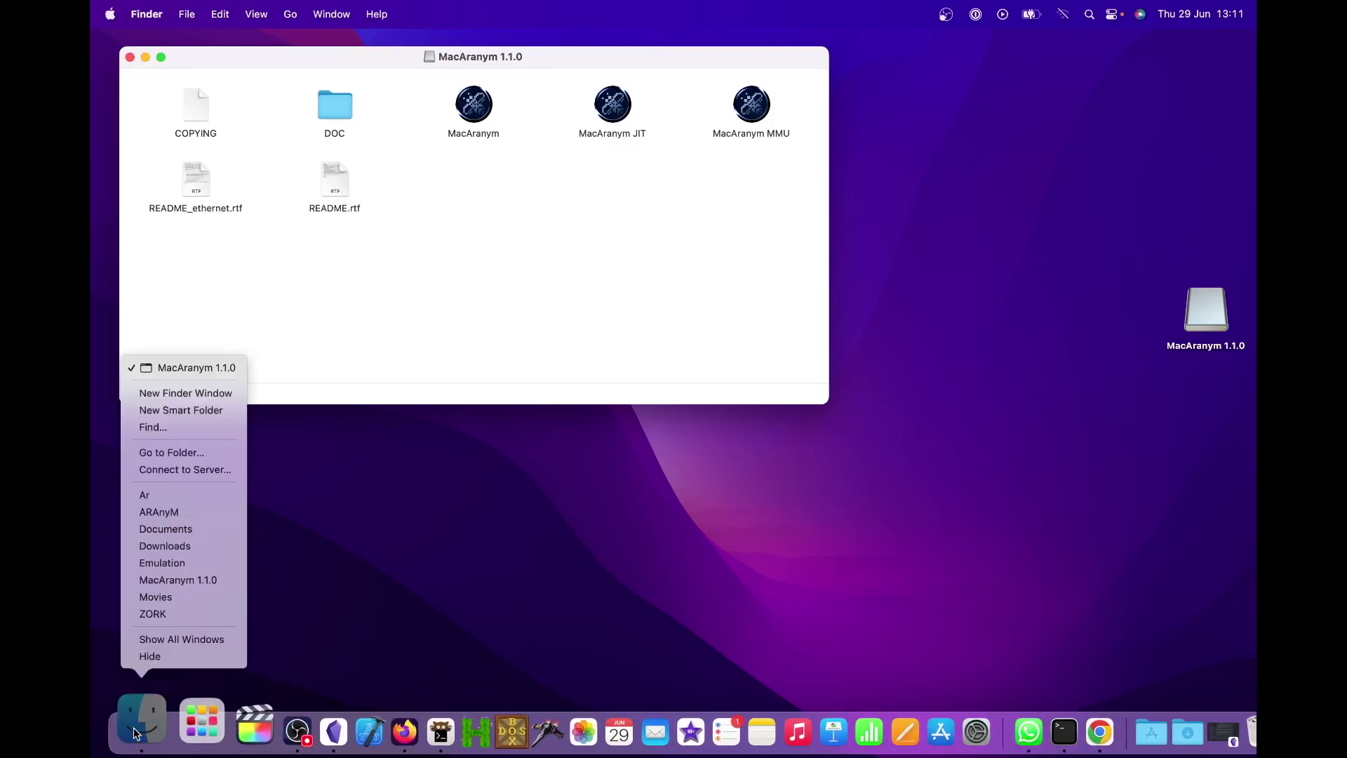
{"action": "left_click", "coordinate": [219, 393]}
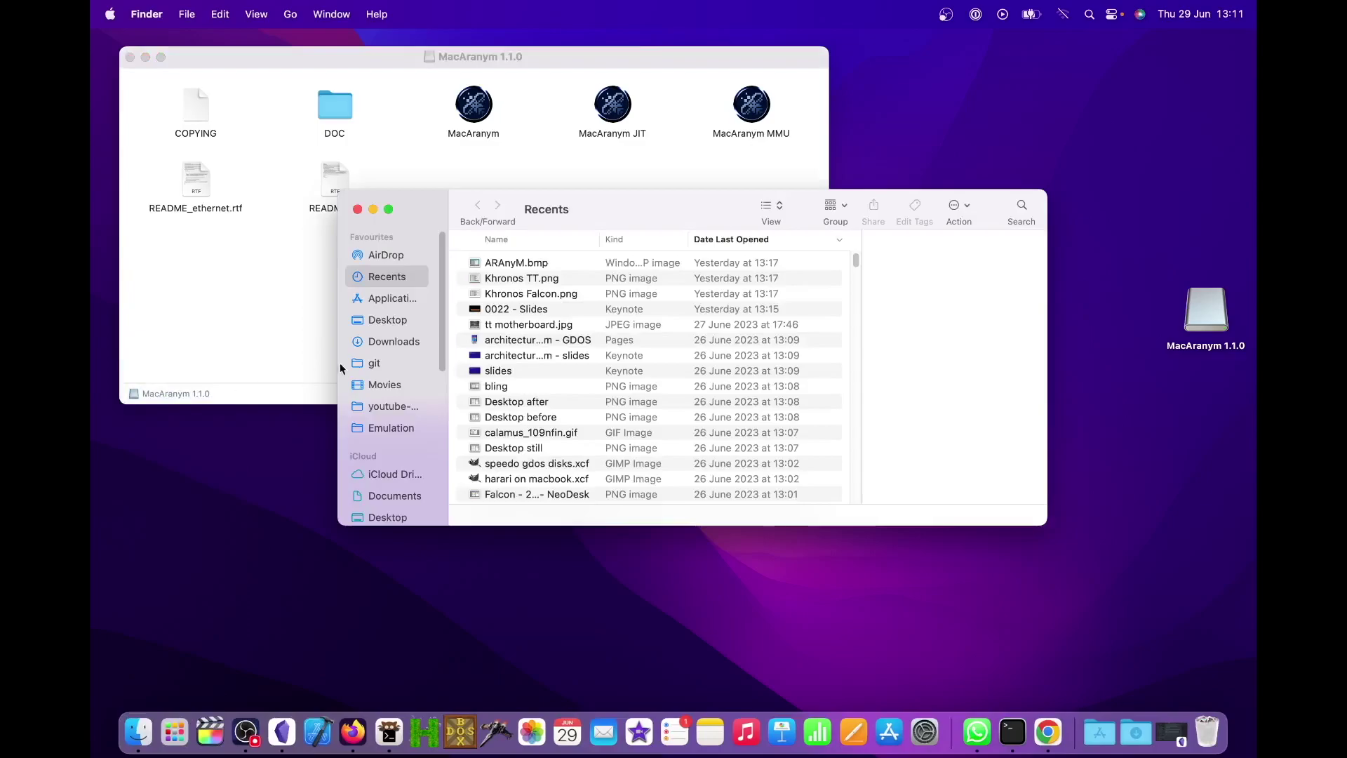
{"action": "left_click", "coordinate": [393, 428]}
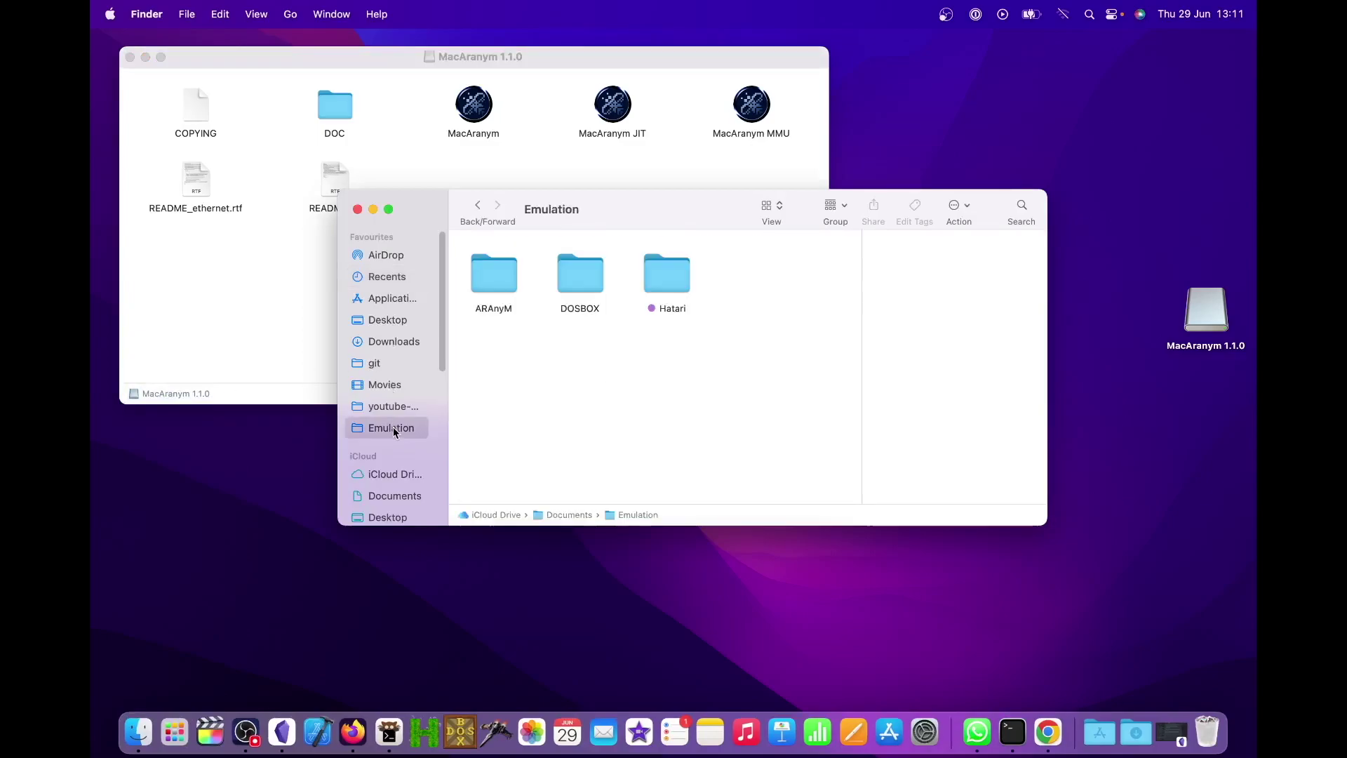
{"action": "double_click", "coordinate": [492, 279]}
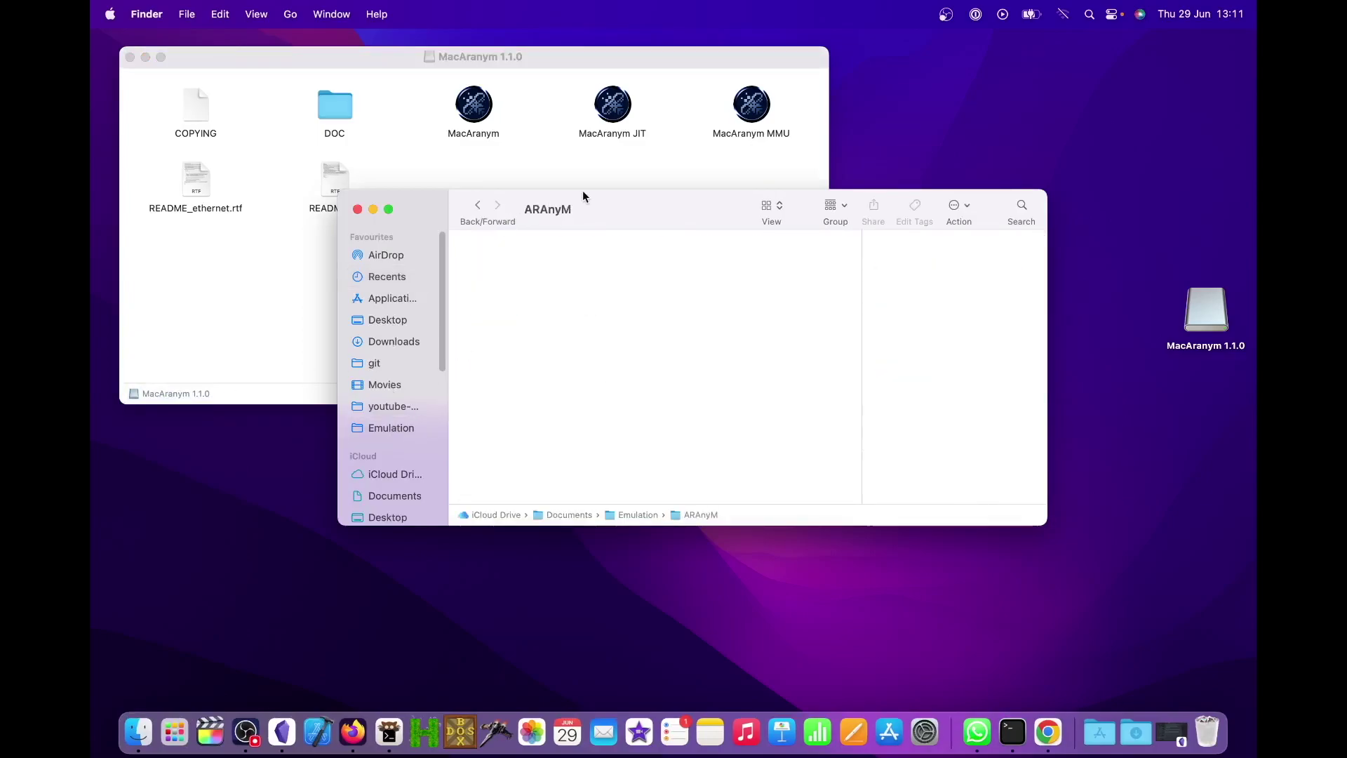
{"action": "left_click_drag", "start_coordinate": [604, 200], "coordinate": [652, 270]}
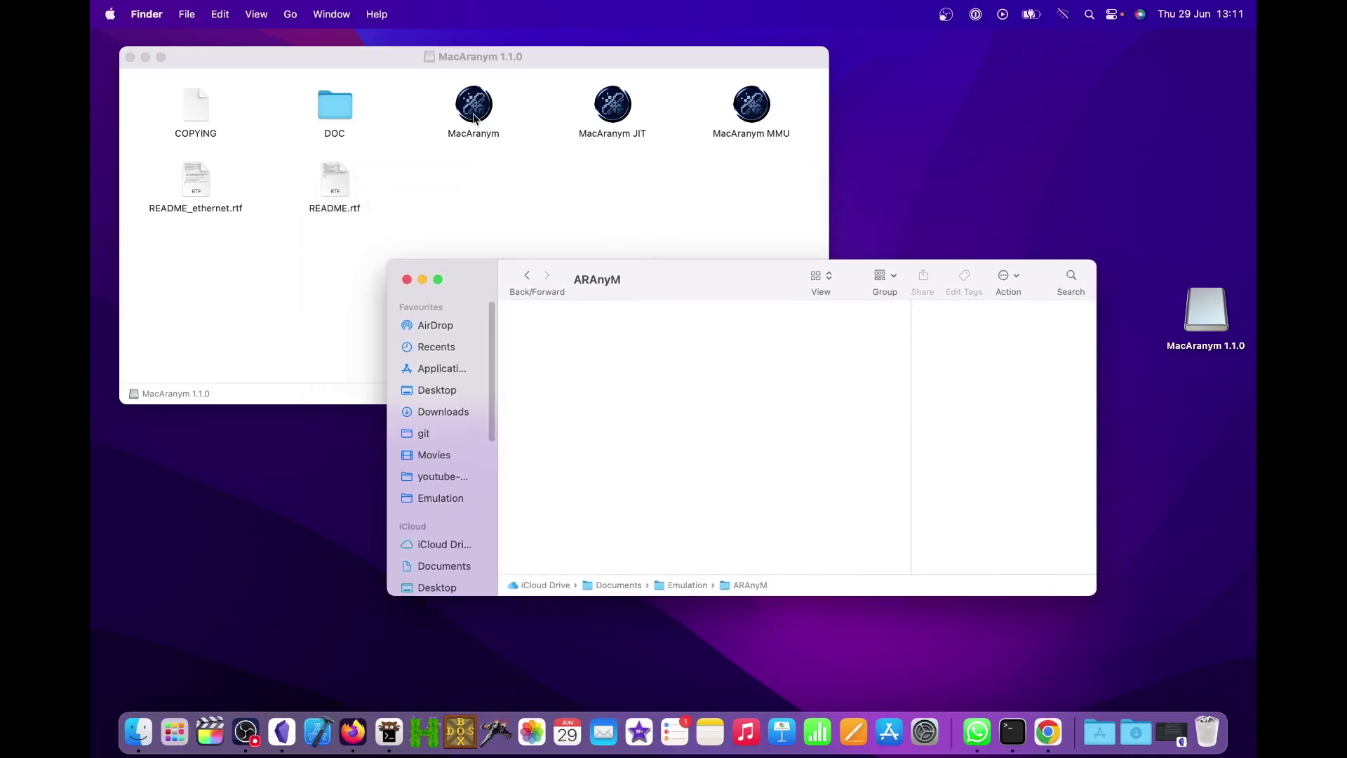
{"action": "left_click_drag", "start_coordinate": [474, 116], "coordinate": [566, 364]}
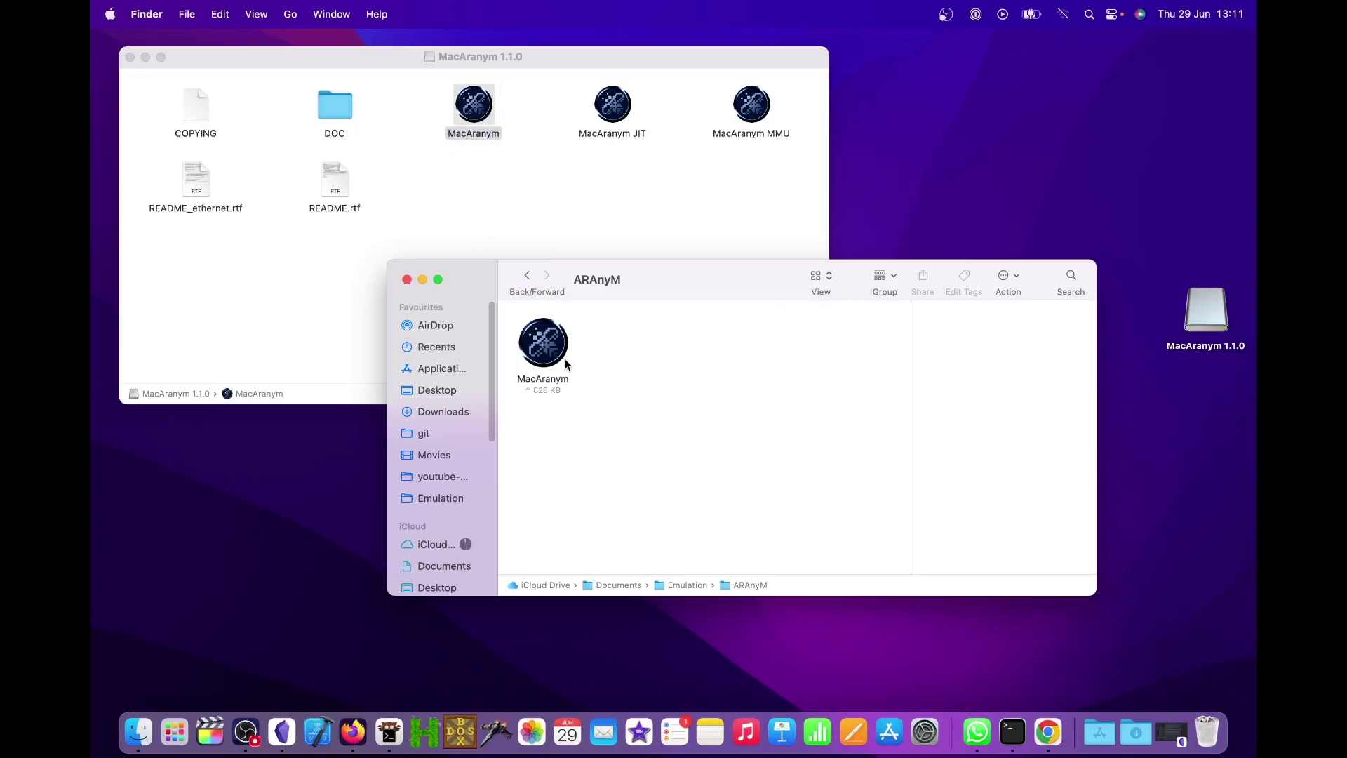
Close the MacAranym 1.1.0 window and try to eject its disk image.
{"action": "left_click", "coordinate": [130, 56]}
{"action": "left_click", "coordinate": [1201, 315]}
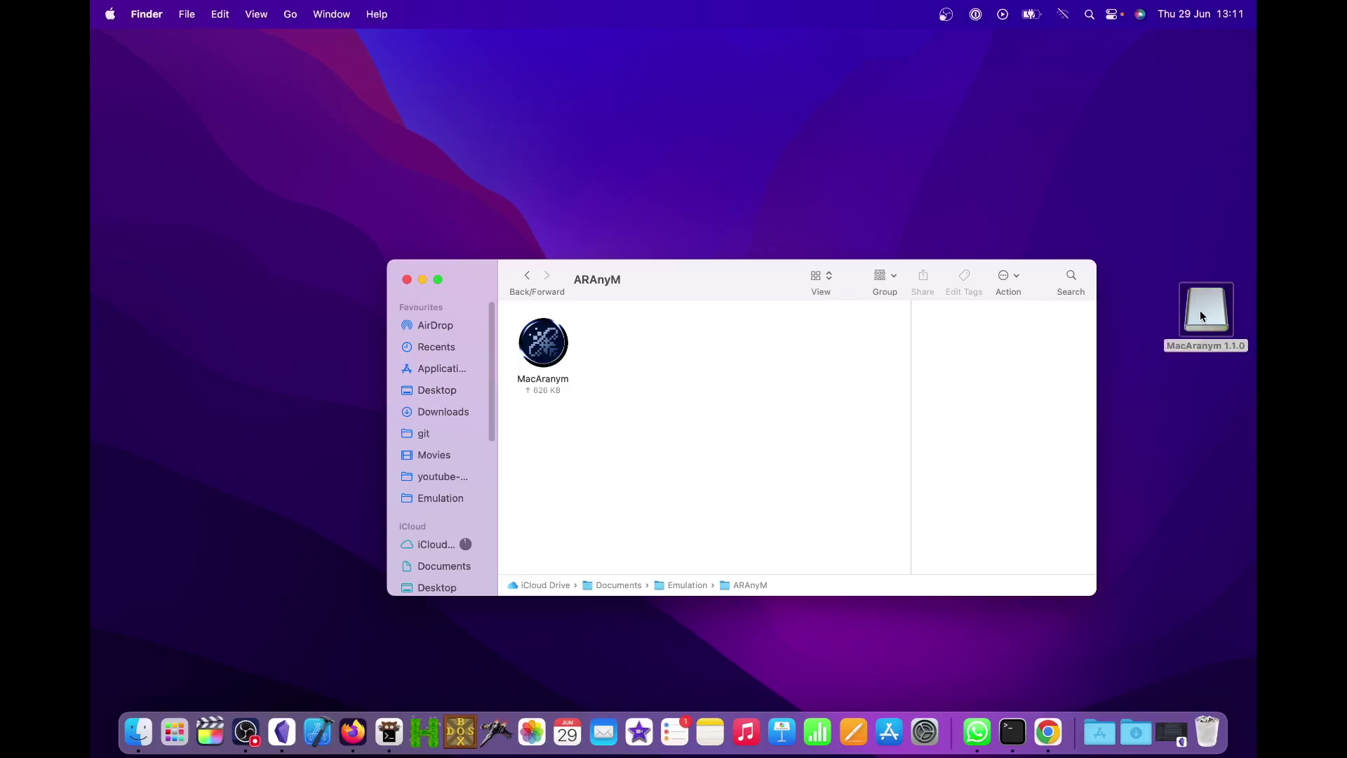
{"action": "right_click", "coordinate": [1201, 316]}
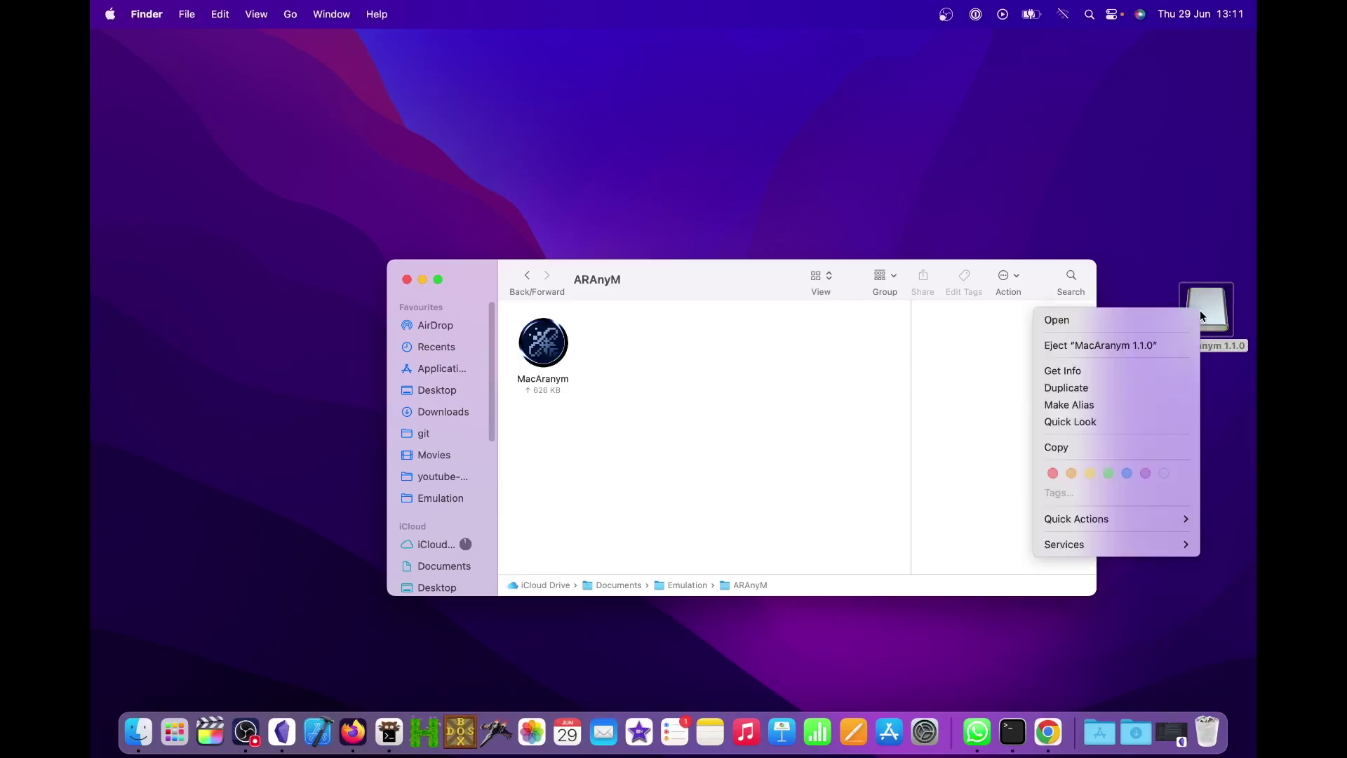
{"action": "left_click", "coordinate": [1175, 347]}
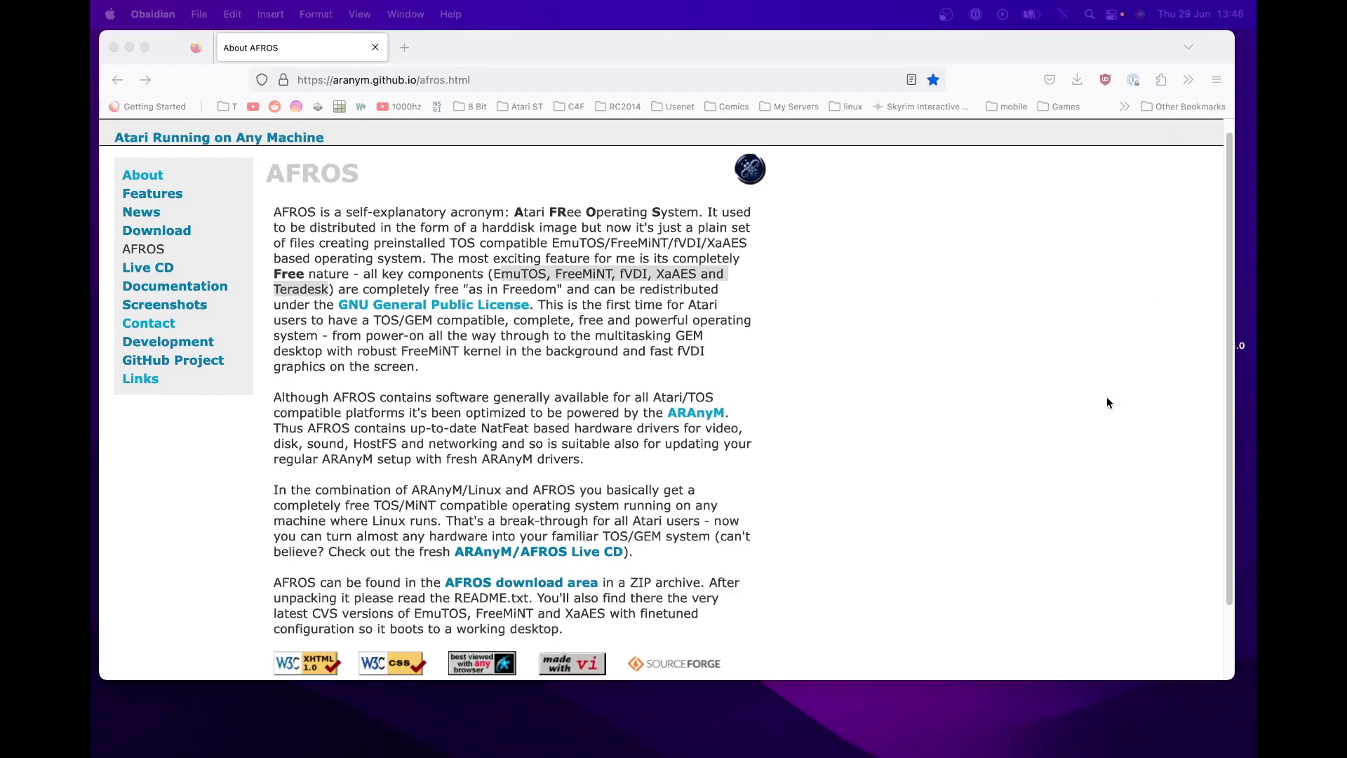
Download afros812.zip from the 8.12 folder of the AFROS download area and close the browser window.
{"action": "left_click", "coordinate": [497, 586]}
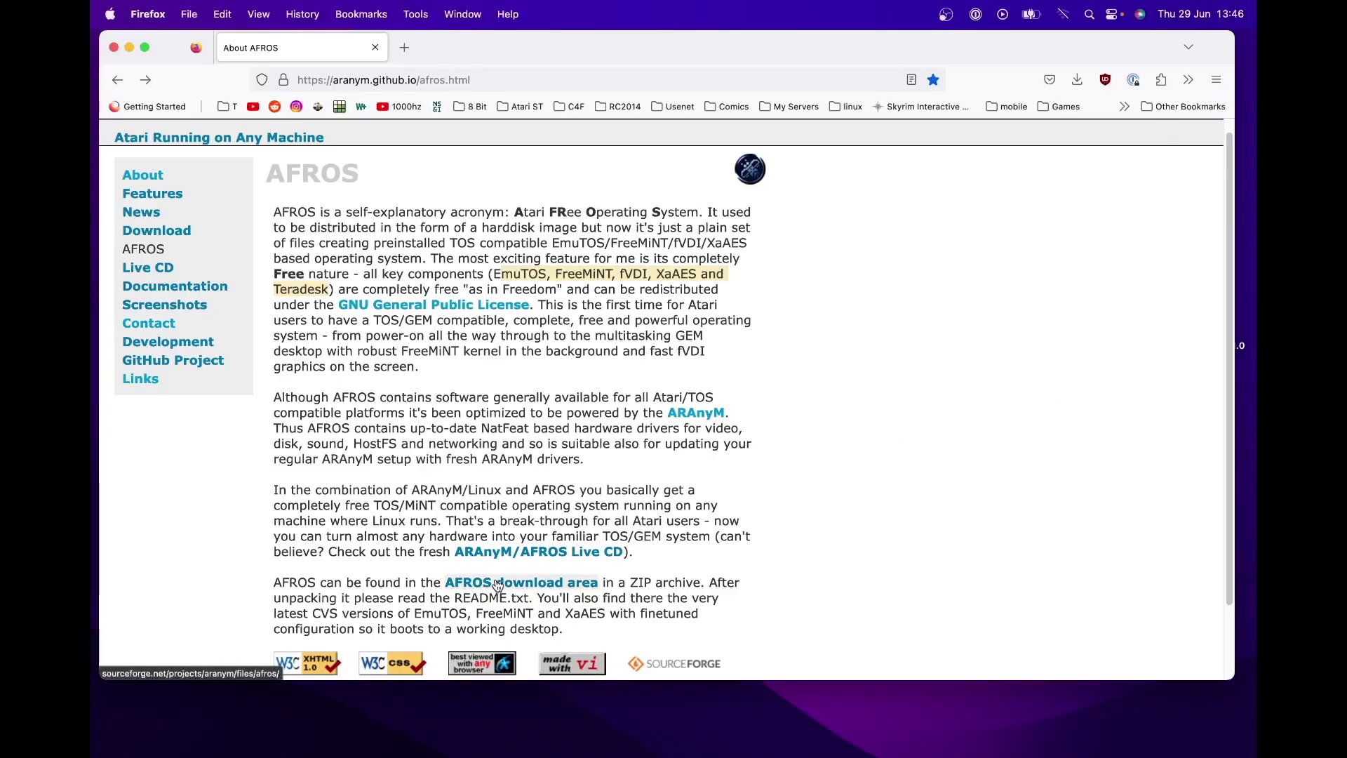
{"action": "left_click", "coordinate": [497, 586]}
{"action": "left_click", "coordinate": [497, 583]}
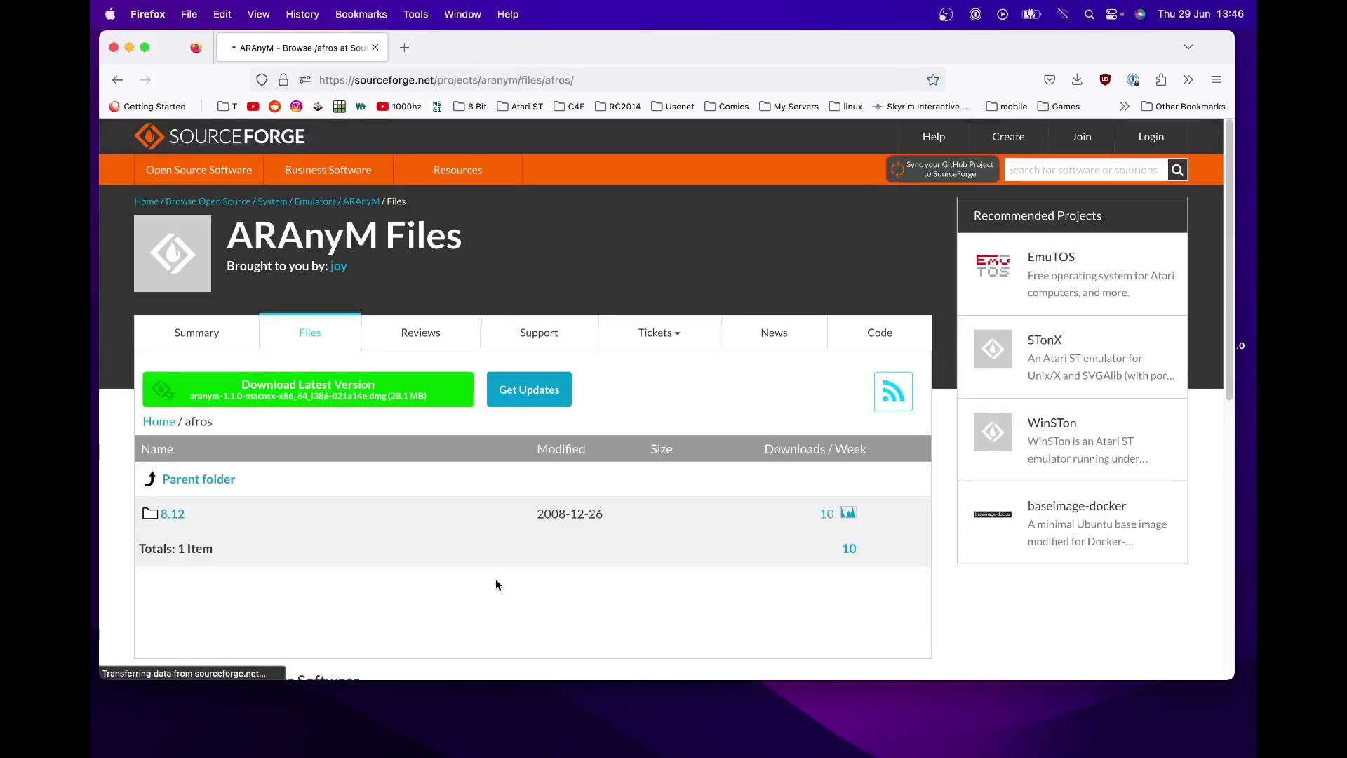
{"action": "scroll", "coordinate": [202, 444], "scroll_direction": "down", "scroll_amount": 2}
{"action": "left_click", "coordinate": [174, 431]}
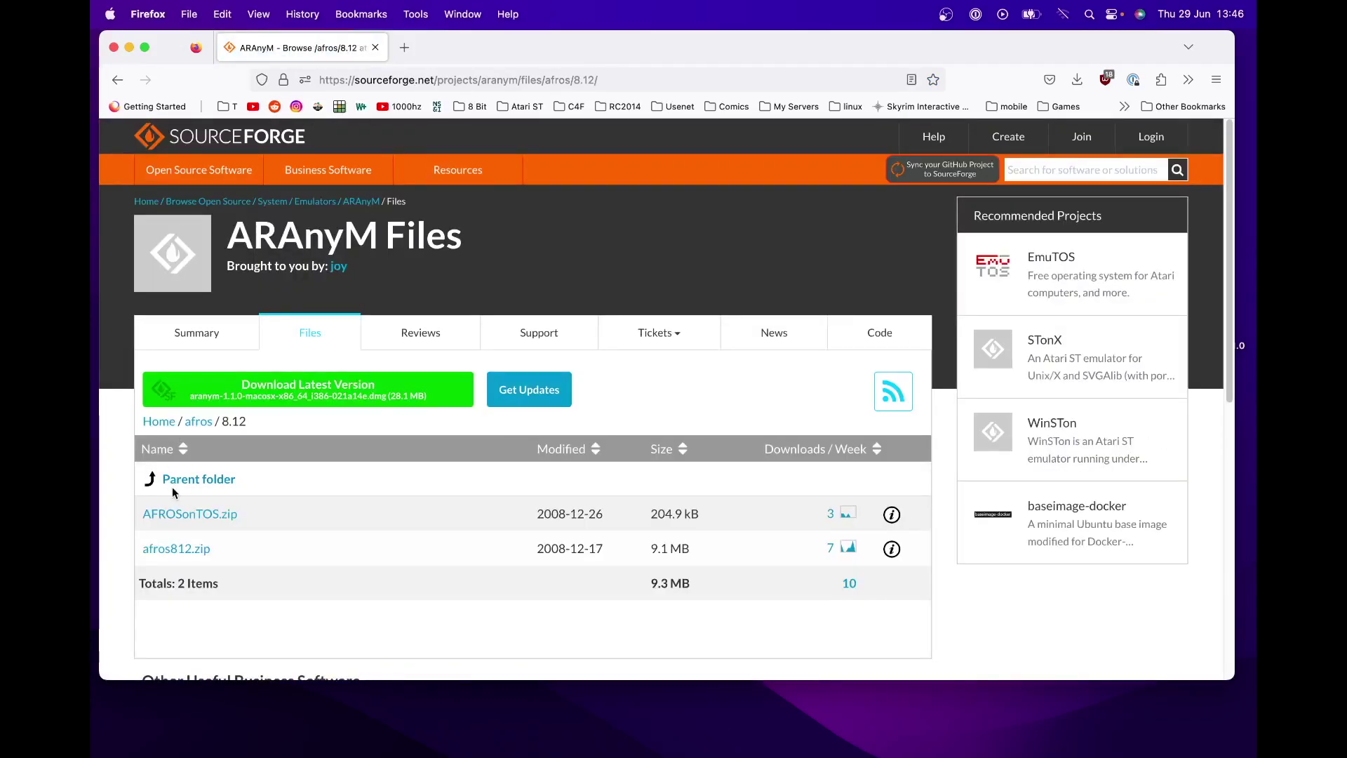
{"action": "left_click", "coordinate": [176, 548]}
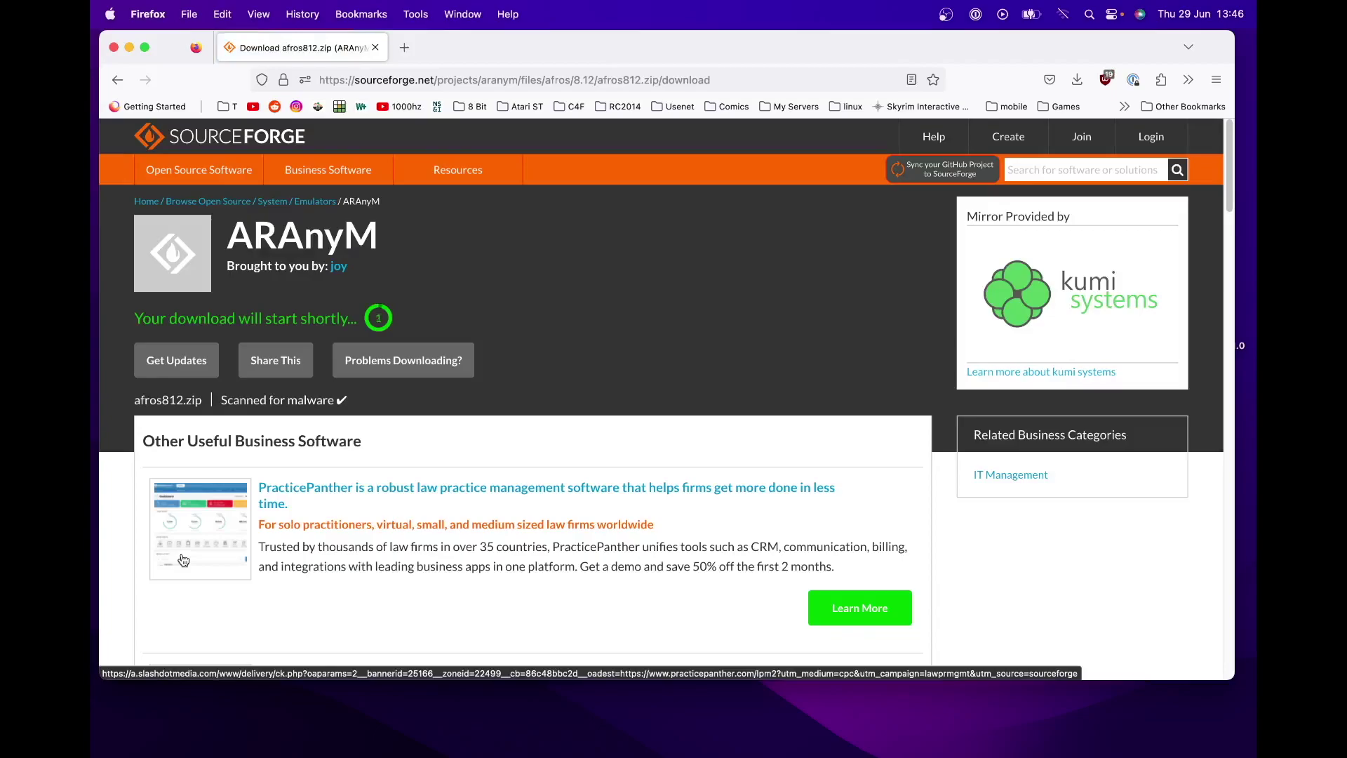
{"action": "left_click", "coordinate": [114, 48]}
Open the Downloads folder in a new Finder window, placed so the ARAnyM folder window stays reachable.
{"action": "left_click", "coordinate": [479, 268]}
{"action": "left_click", "coordinate": [146, 14]}
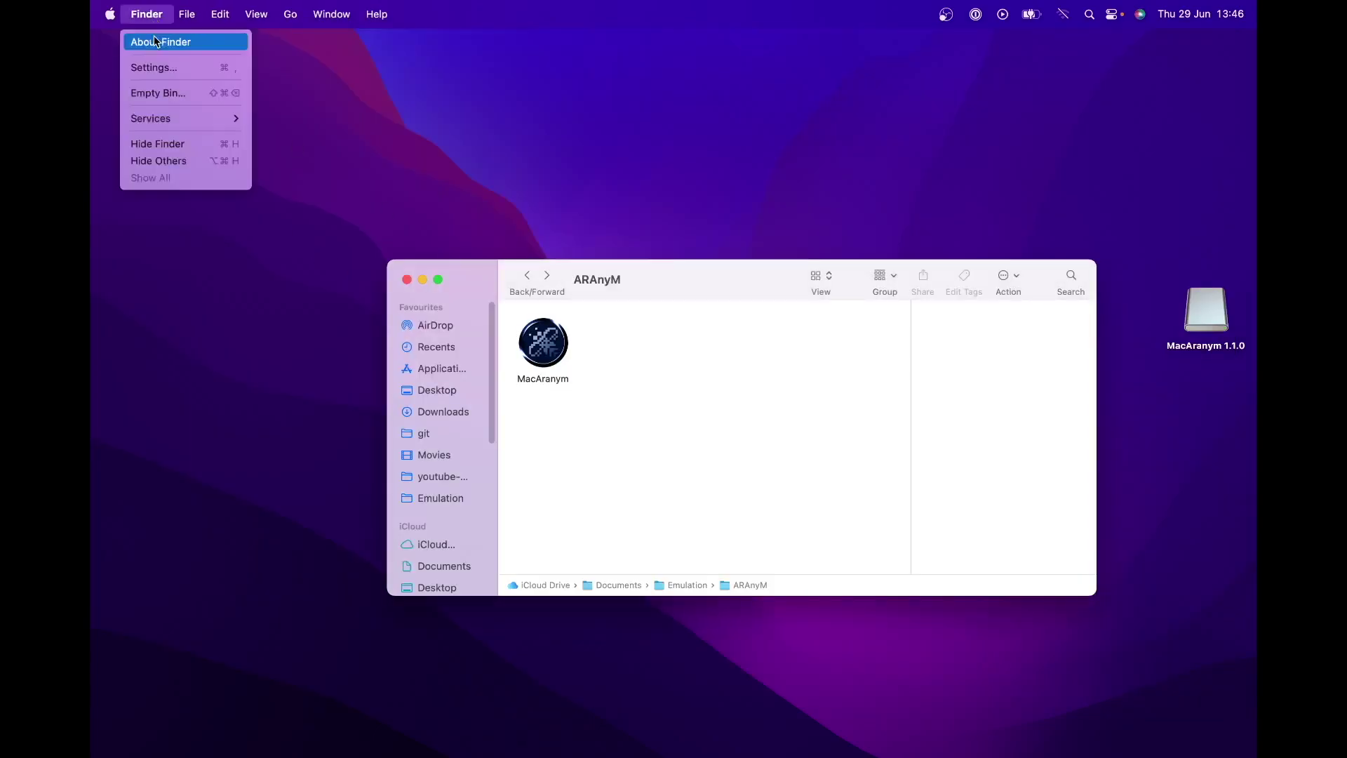
{"action": "mouse_move", "coordinate": [186, 14]}
{"action": "left_click", "coordinate": [200, 42]}
{"action": "left_click_drag", "start_coordinate": [623, 283], "coordinate": [402, 88]}
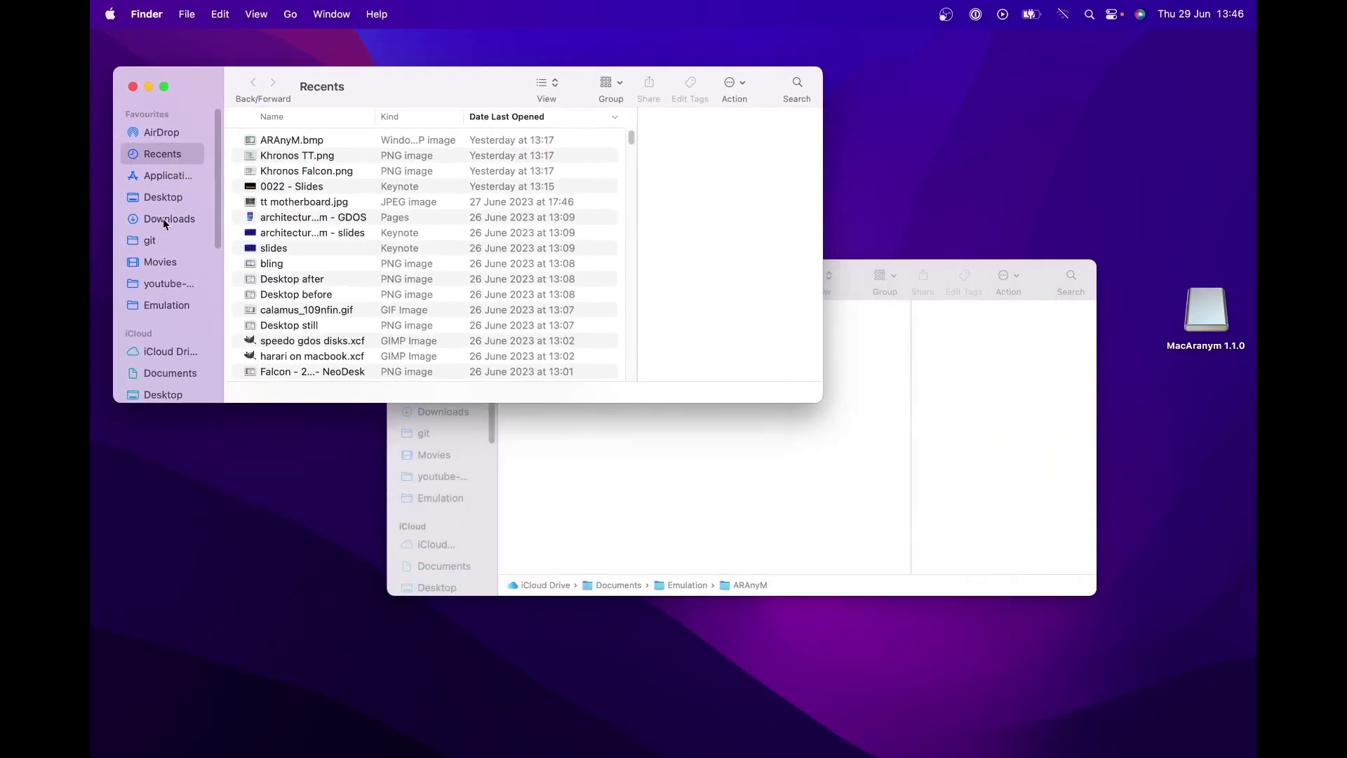
{"action": "left_click", "coordinate": [165, 221]}
Extract afros812.zip and move the resulting afros folder into the ARAnyM folder.
{"action": "double_click", "coordinate": [302, 142]}
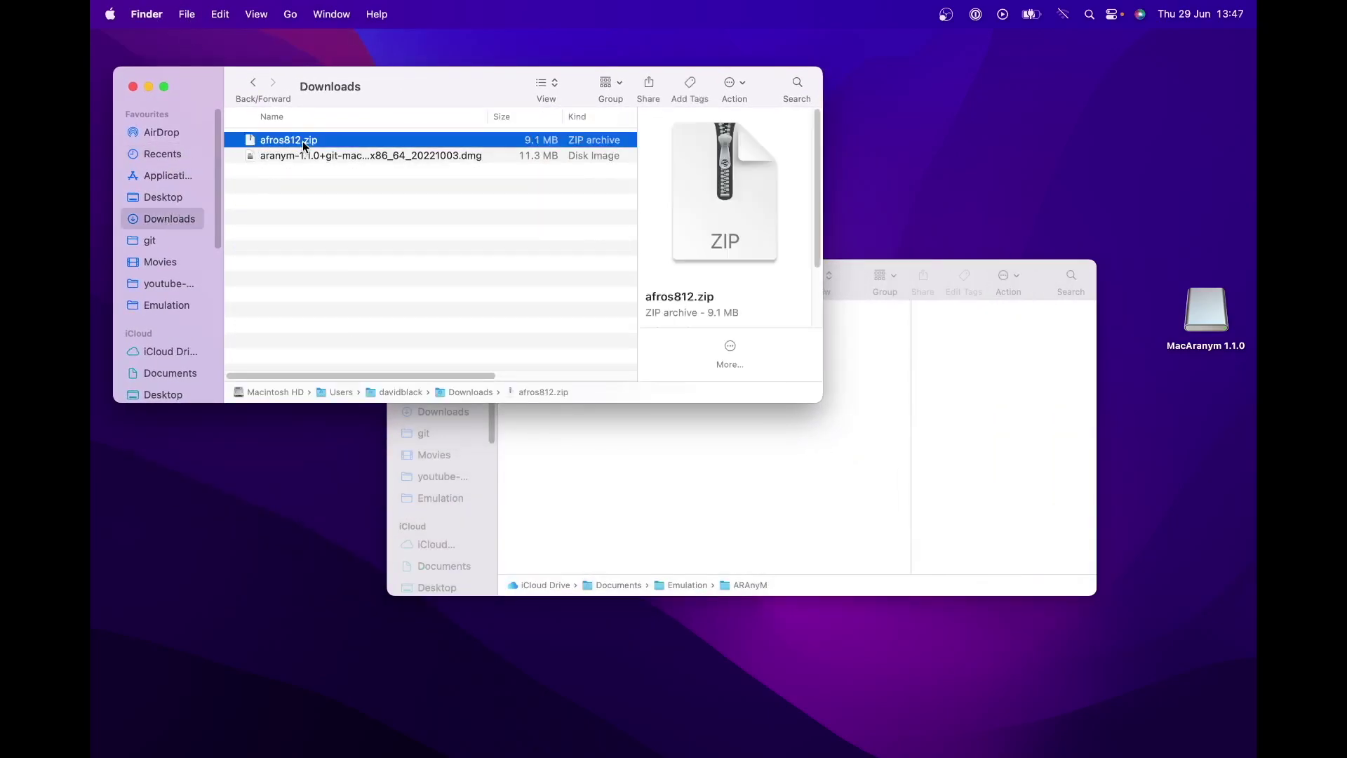
{"action": "left_click", "coordinate": [238, 141]}
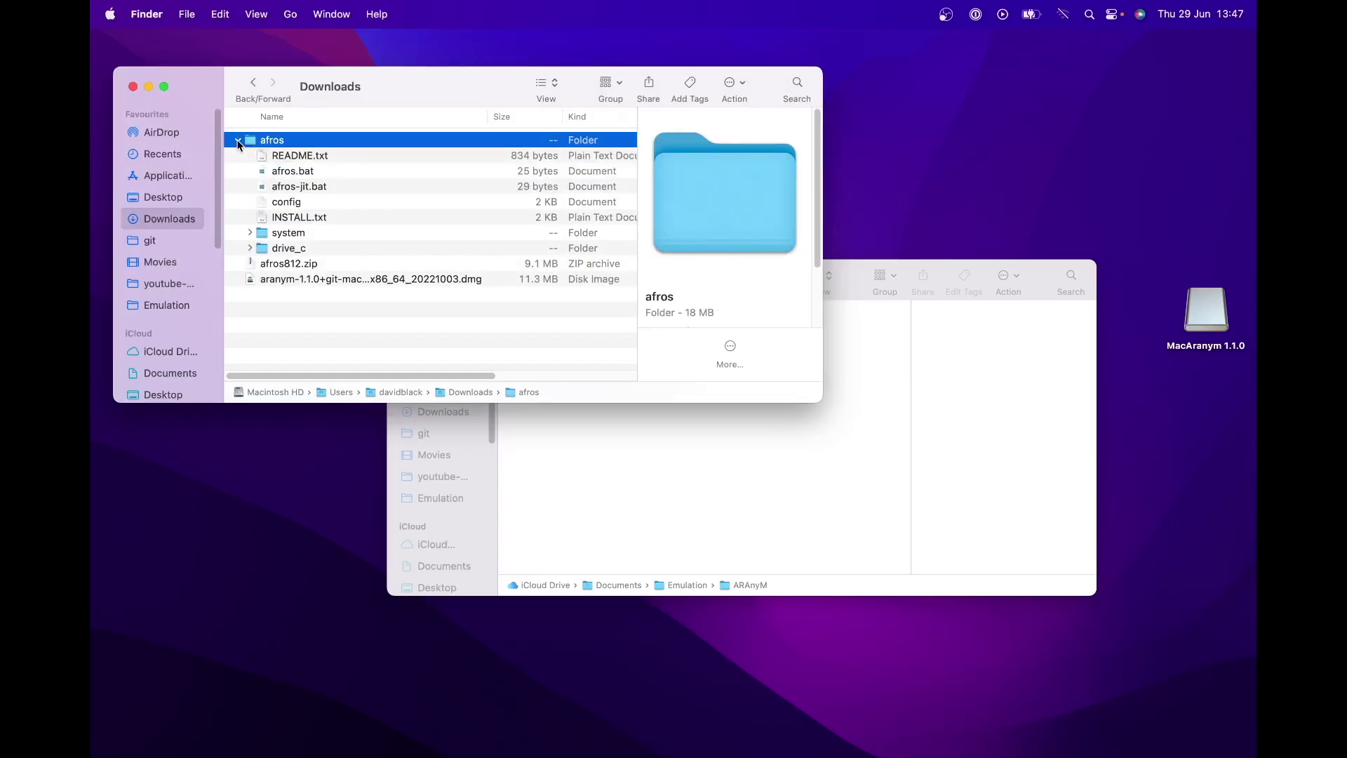
{"action": "left_click_drag", "start_coordinate": [300, 141], "coordinate": [685, 498]}
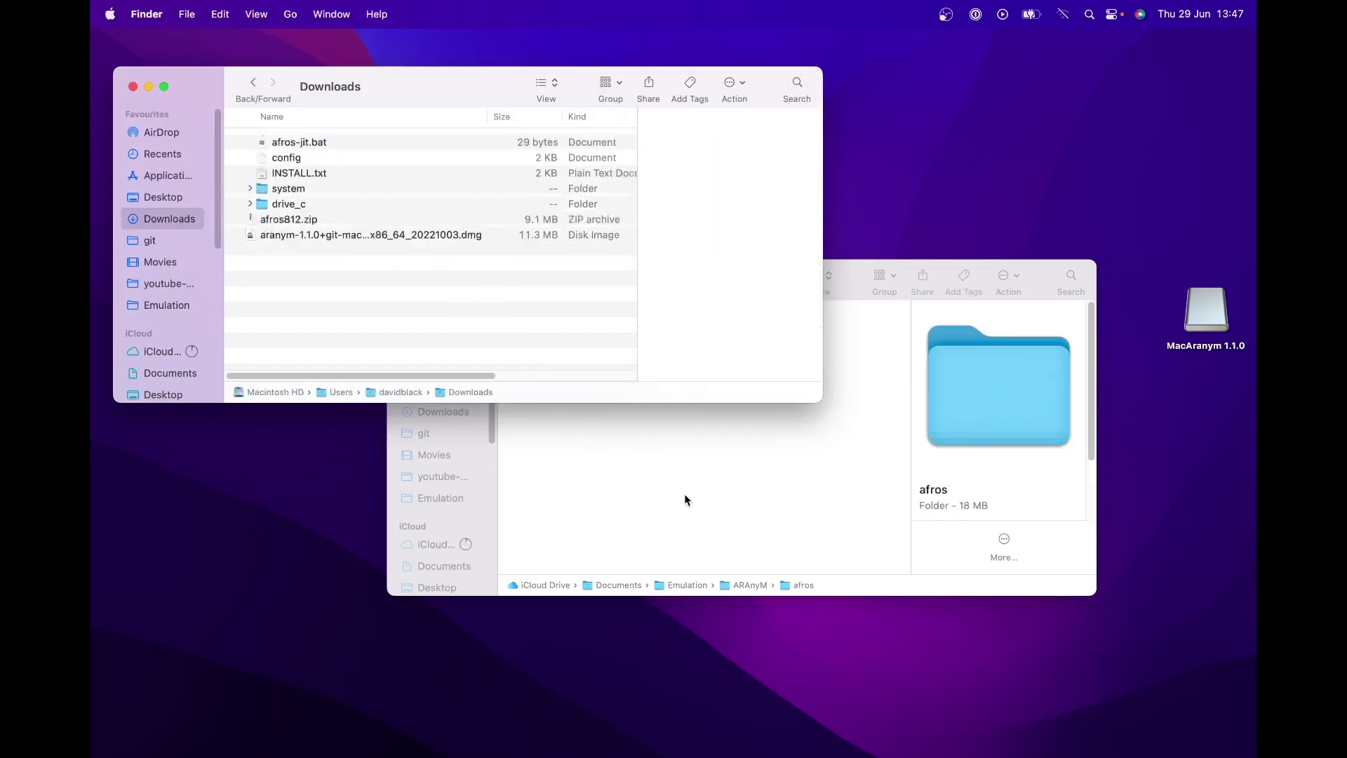
Launch MacAranym from the afros folder, allowing the downloaded app to open, and close the ARAnyM Setup screen.
{"action": "double_click", "coordinate": [549, 351]}
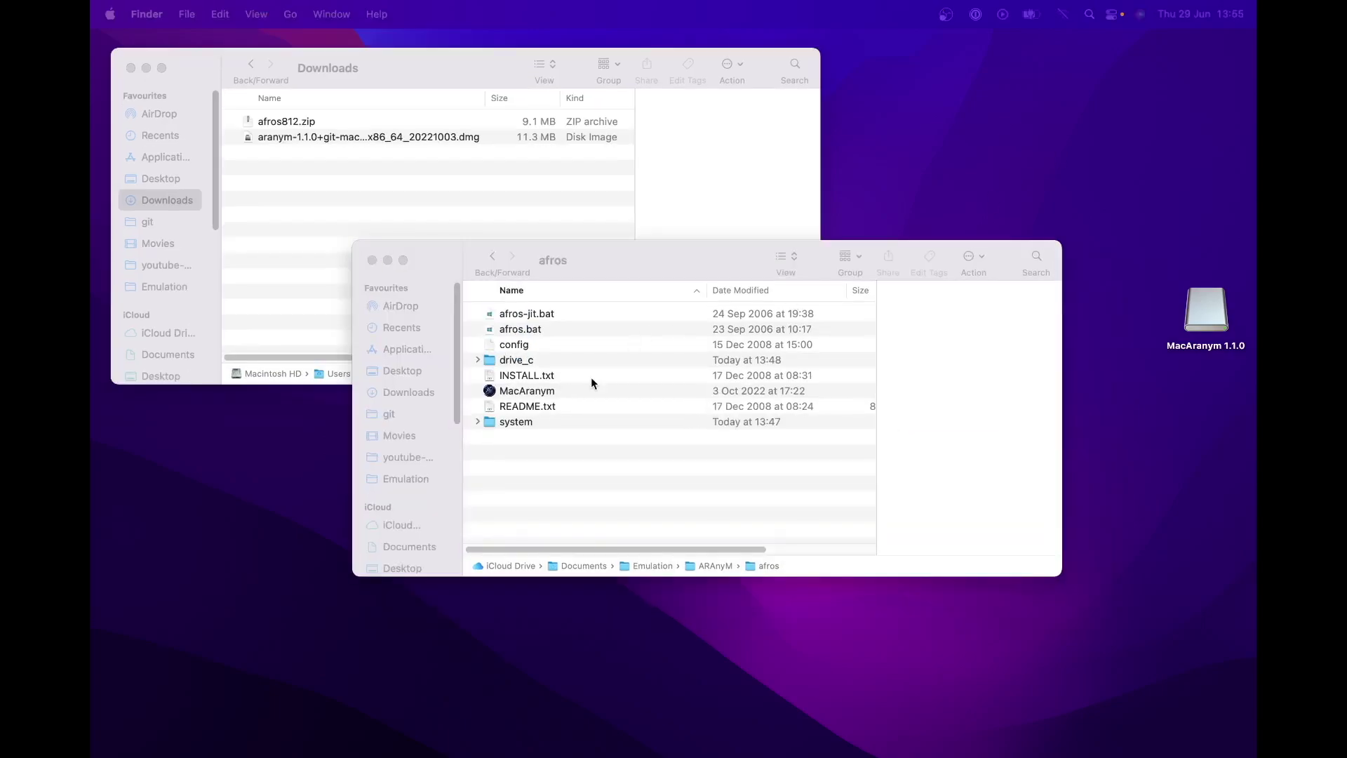
{"action": "left_click", "coordinate": [546, 394]}
{"action": "double_click", "coordinate": [546, 393]}
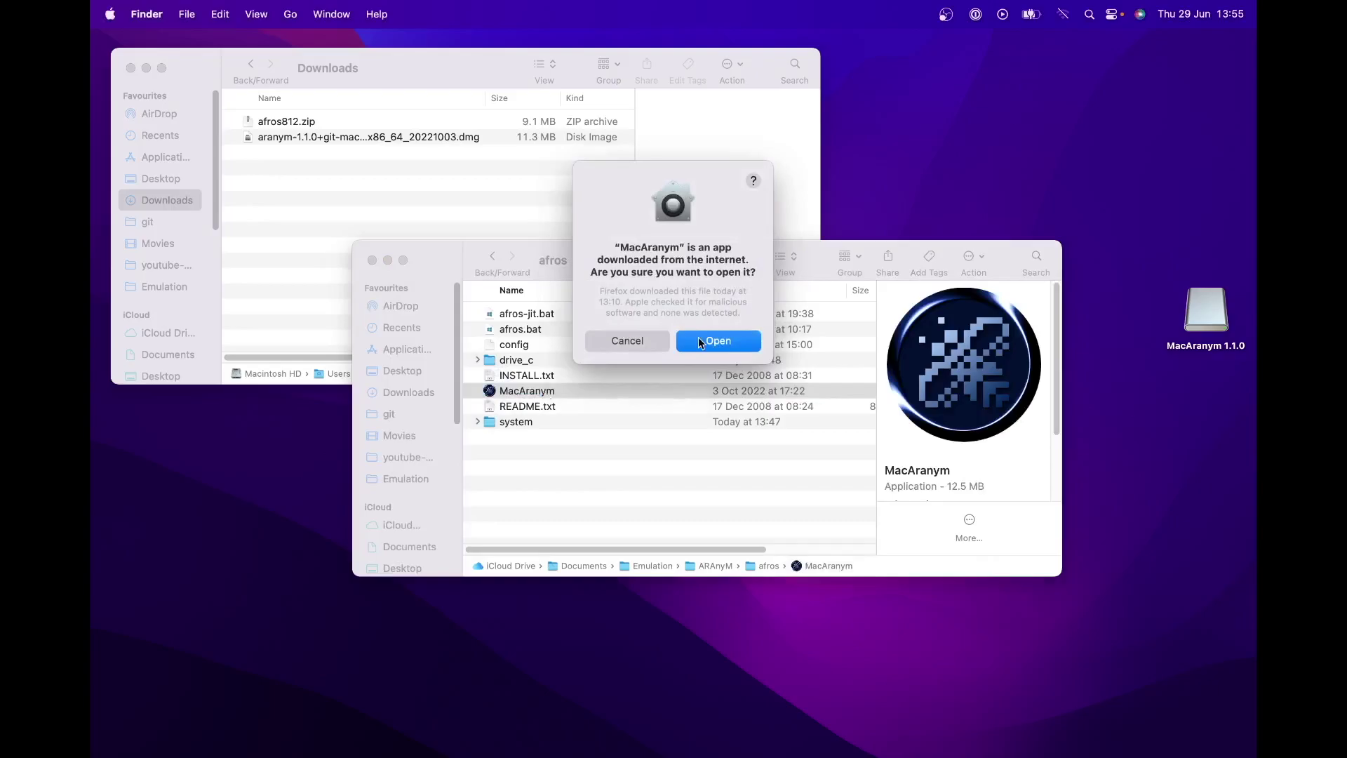
{"action": "left_click", "coordinate": [732, 335]}
{"action": "left_click", "coordinate": [723, 335]}
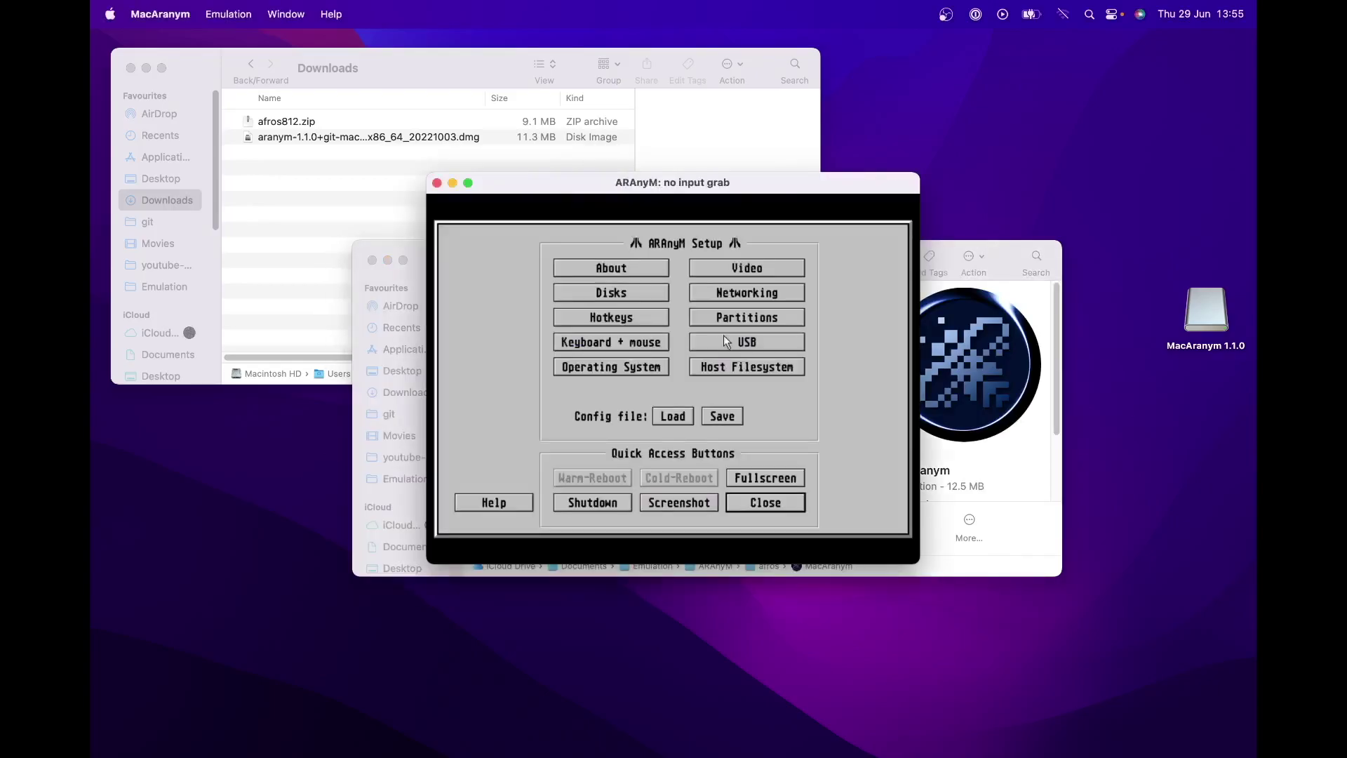
{"action": "left_click", "coordinate": [764, 503]}
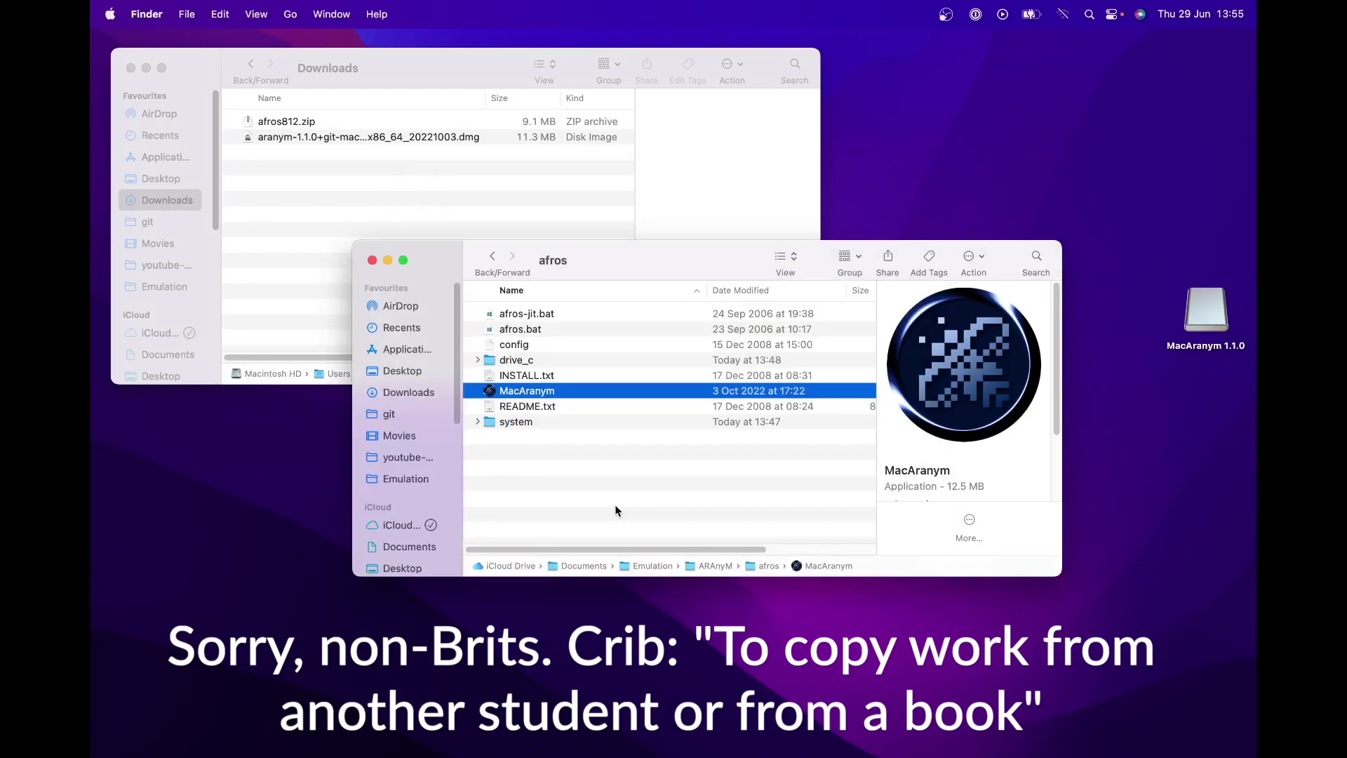
Open the config file from the Aranym_files folder in Documents with TextEdit and close that Finder window.
{"action": "left_click", "coordinate": [320, 243]}
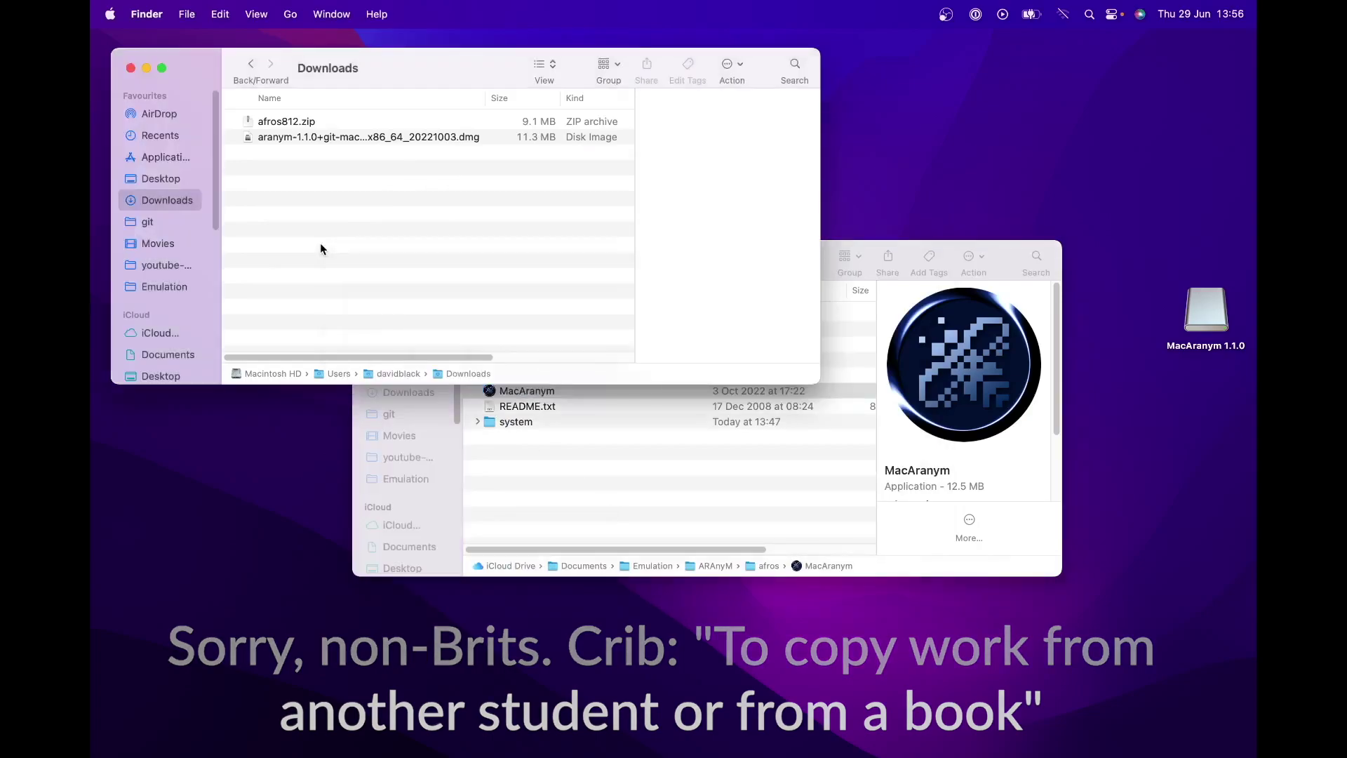
{"action": "left_click", "coordinate": [188, 354]}
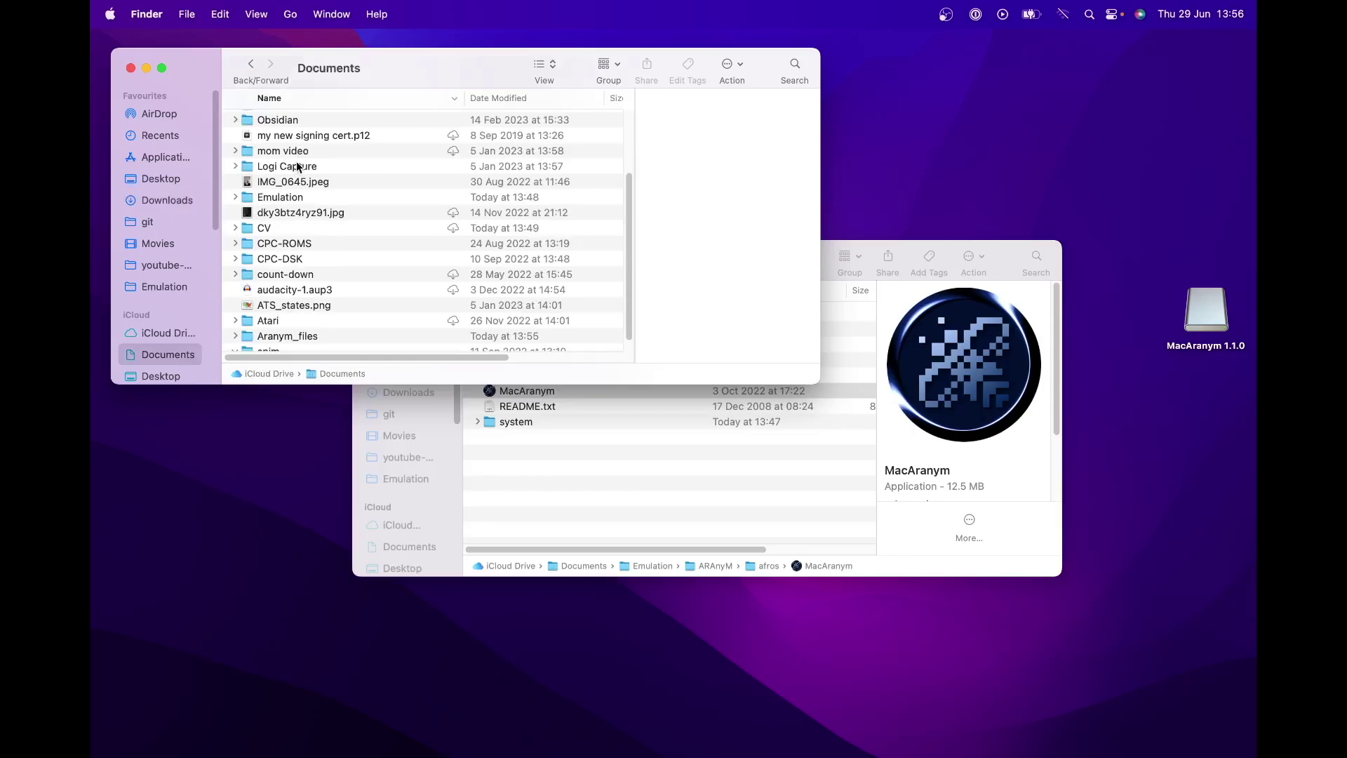
{"action": "double_click", "coordinate": [299, 338]}
{"action": "right_click", "coordinate": [282, 123]}
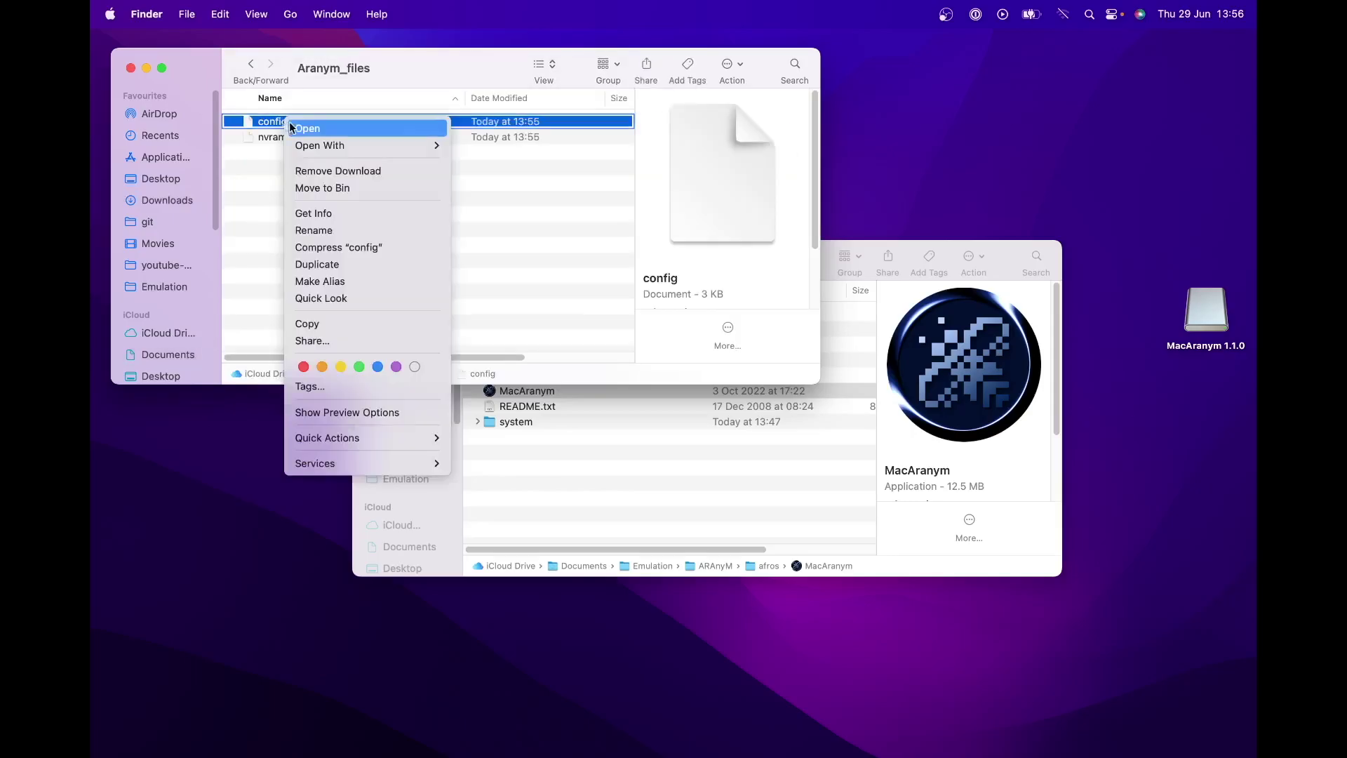
{"action": "left_click", "coordinate": [472, 143]}
{"action": "left_click", "coordinate": [231, 129]}
{"action": "left_click", "coordinate": [130, 67]}
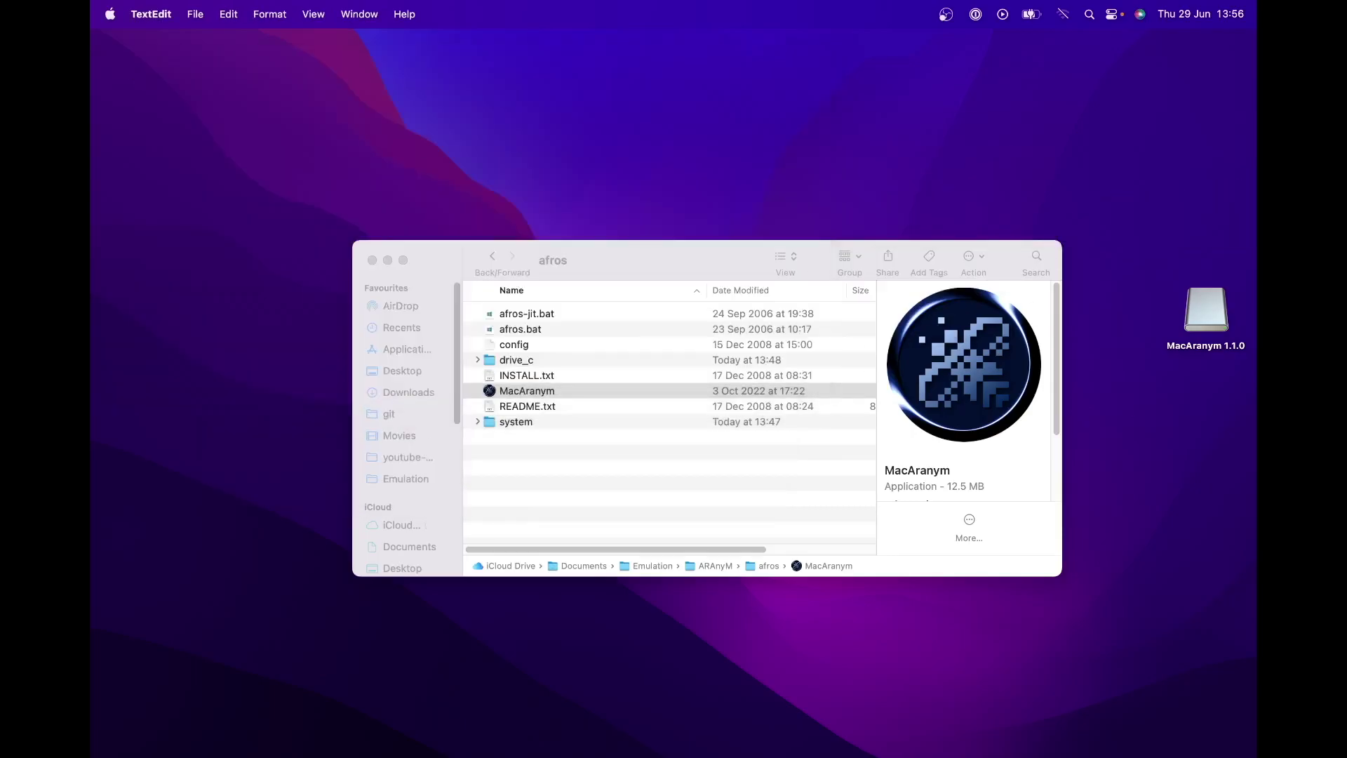
Open afros.bat from the afros folder in Visual Studio Code to examine its launch command, and close the editor.
{"action": "left_click", "coordinate": [527, 330]}
{"action": "right_click", "coordinate": [528, 331]}
{"action": "mouse_move", "coordinate": [551, 356]}
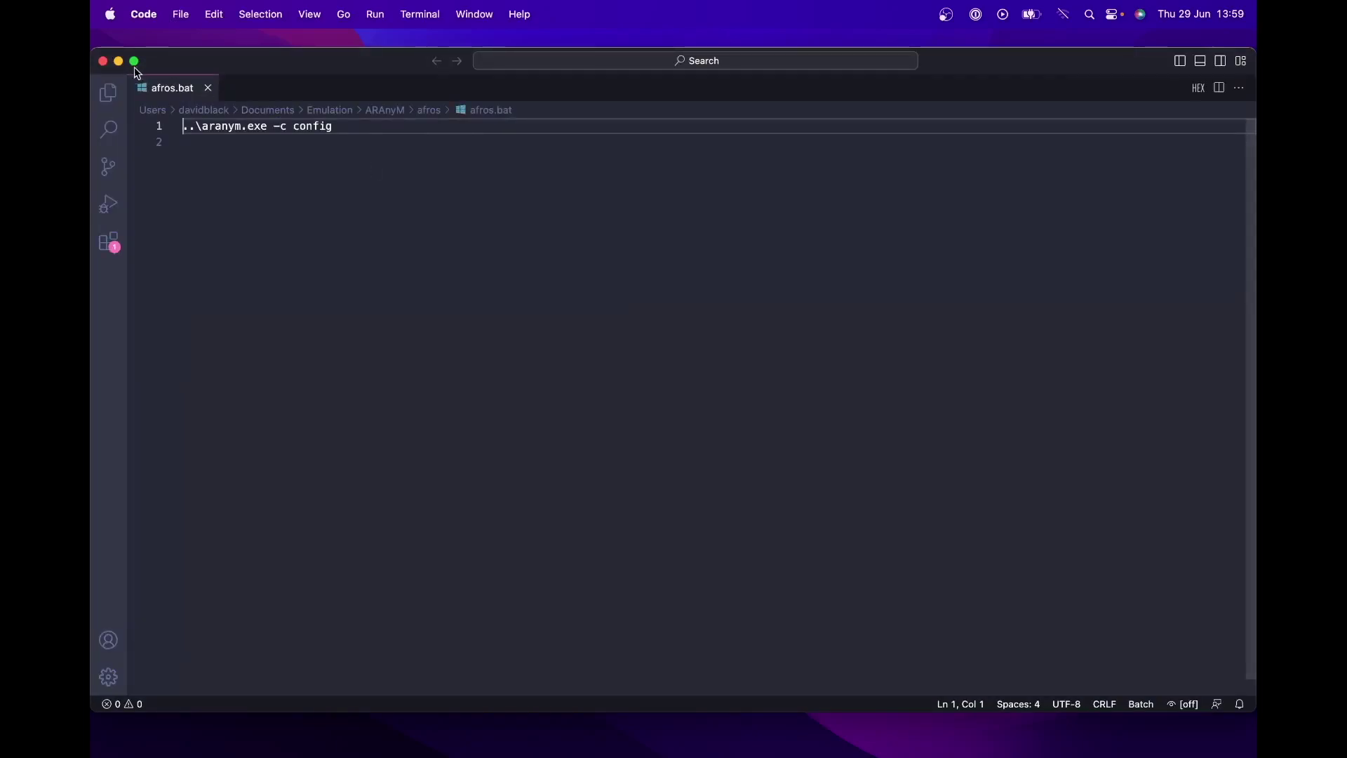
{"action": "left_click", "coordinate": [103, 61]}
Switch to the kitty terminal, change to the ~/Documents/Emulation/ARAnyM/afros directory and list its files.
{"action": "mouse_move", "coordinate": [671, 755]}
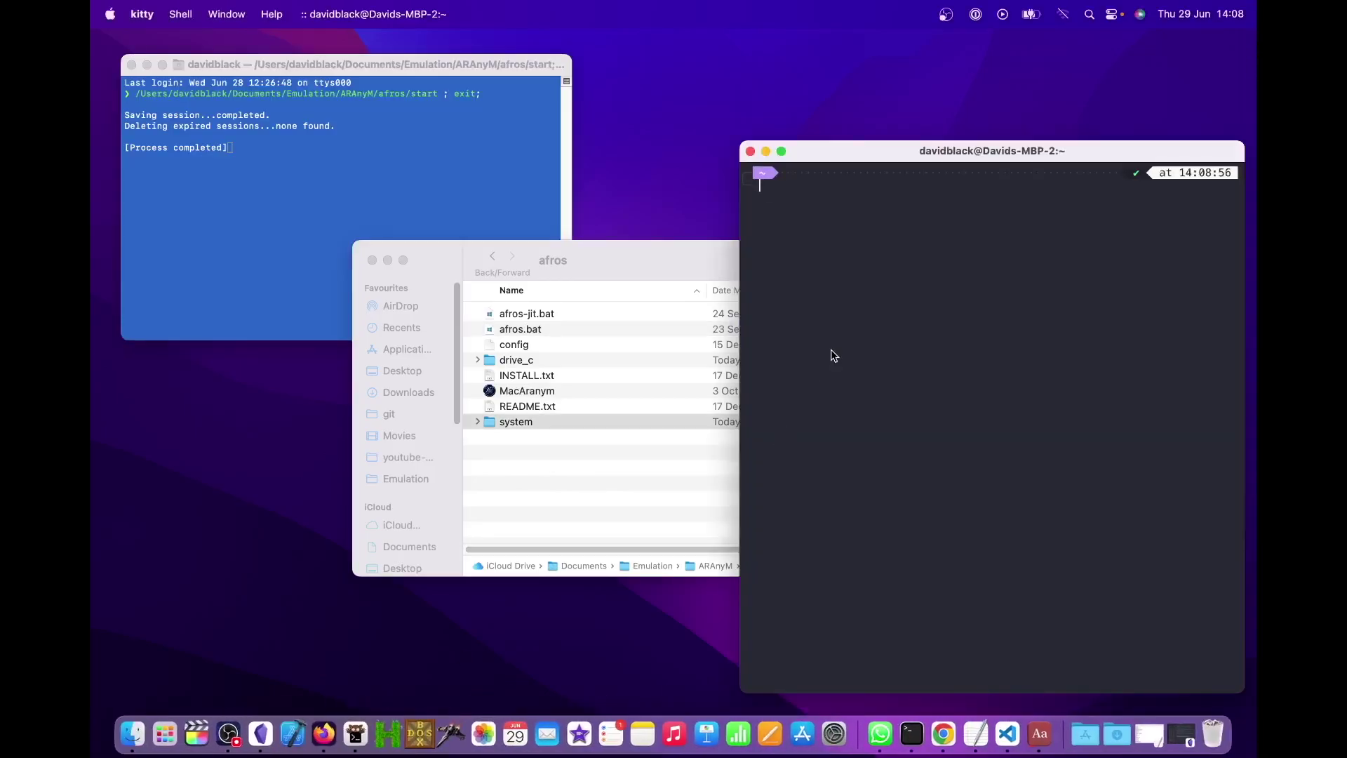
{"action": "type", "text": "cd ~/"}
{"action": "key", "text": "Tab"}
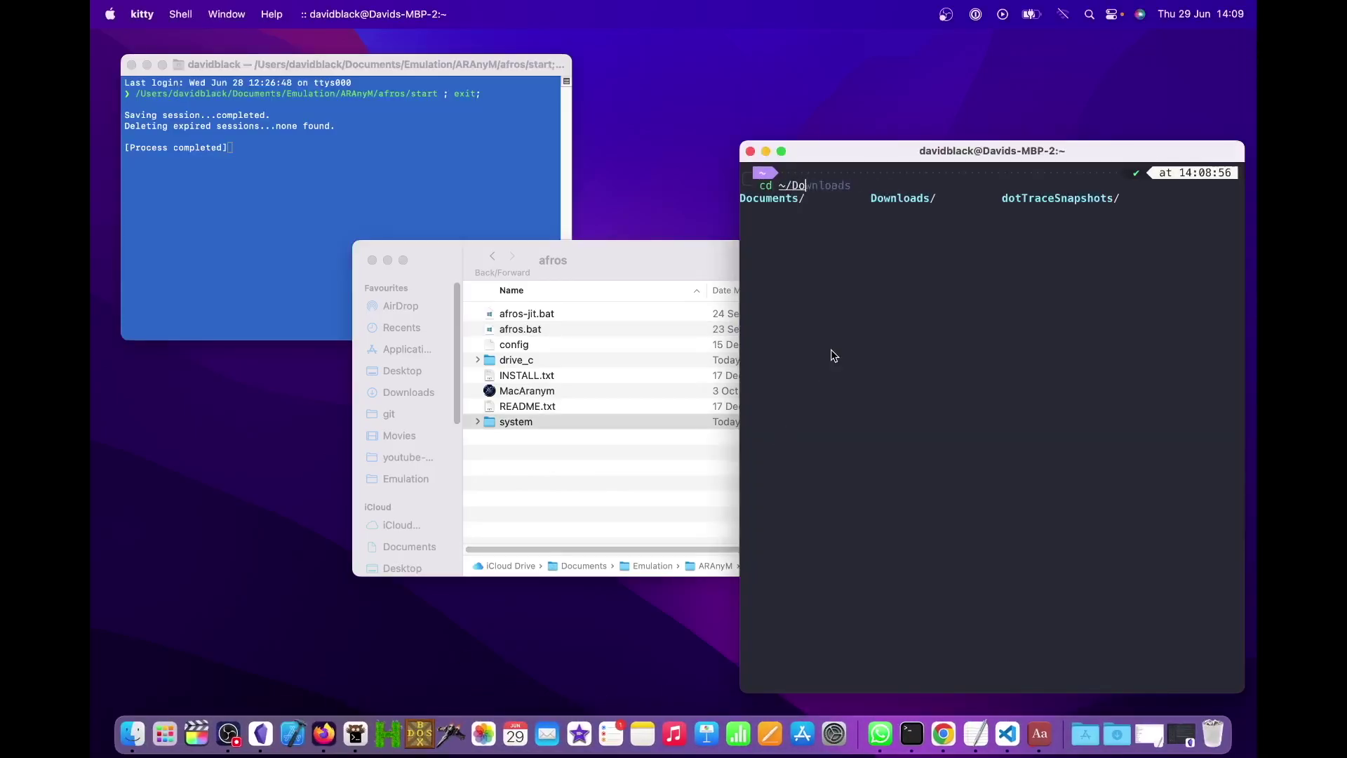
{"action": "key", "text": "Tab"}
{"action": "type", "text": "E"}
{"action": "key", "text": "Tab"}
{"action": "type", "text": "ARAnyM/afros"}
{"action": "key", "text": "Return"}
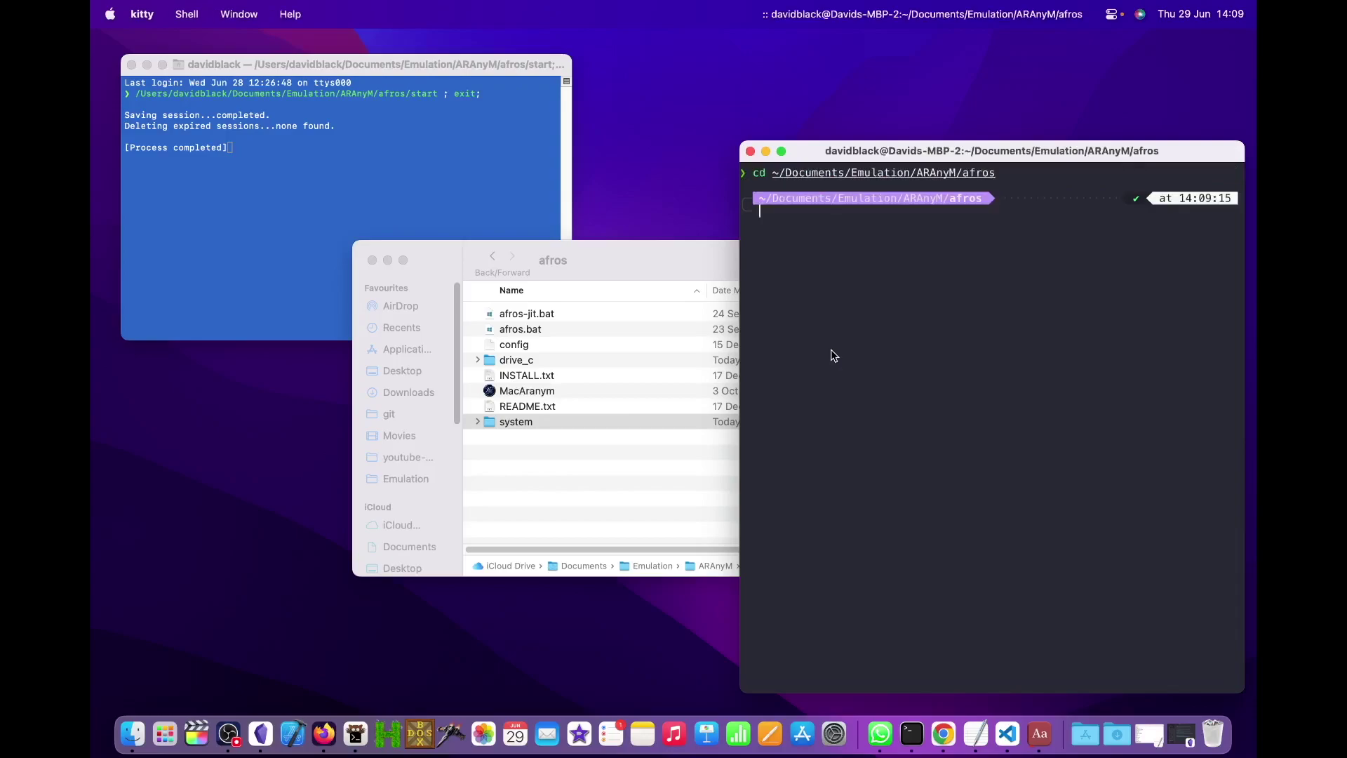
{"action": "type", "text": "ls"}
{"action": "key", "text": "Return"}
Create a bash script named start in vim that runs open -a MacAranym.app --args -c with the full afros/config path, and save it.
{"action": "type", "text": "vim start"}
{"action": "key", "text": "Return"}
{"action": "key", "text": "i"}
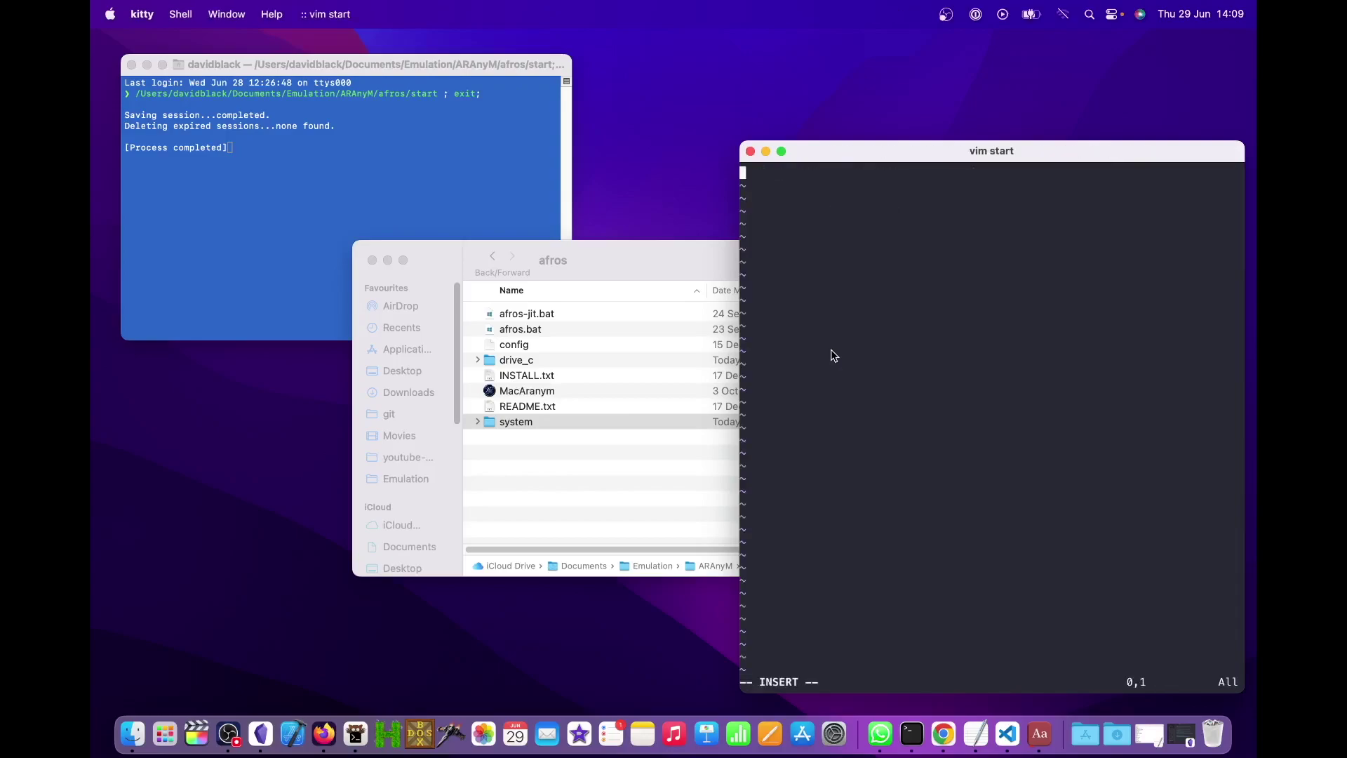
{"action": "type", "text": "#!/bin/bash open -a MacAranym.app --args -c /Users/davidblack/Documents/Emulation/ARAnyM/afros/config"}
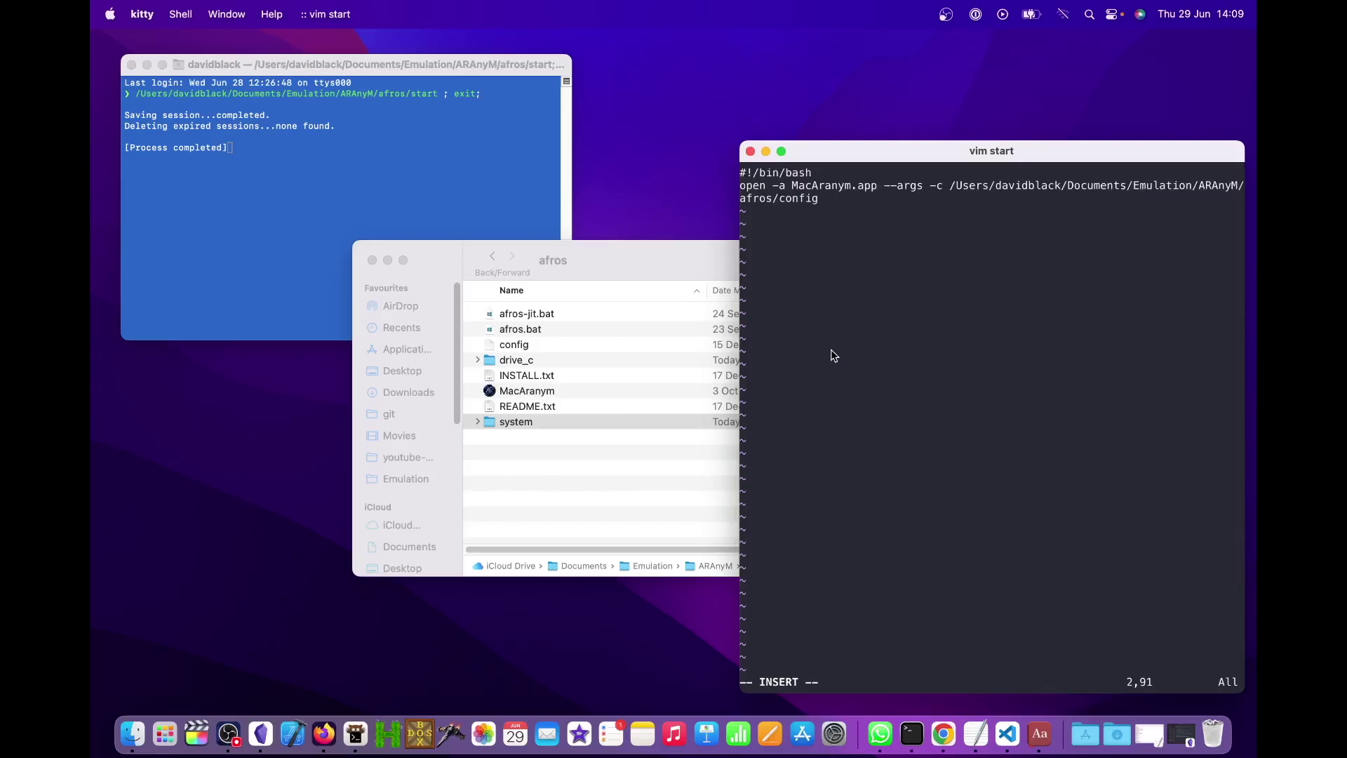
{"action": "key", "text": "Return"}
{"action": "key", "text": "Escape"}
{"action": "type", "text": ":wq"}
{"action": "key", "text": "Return"}
Make the start script executable with chmod +x and list the directory in long format to check its permissions.
{"action": "type", "text": "chmod "}
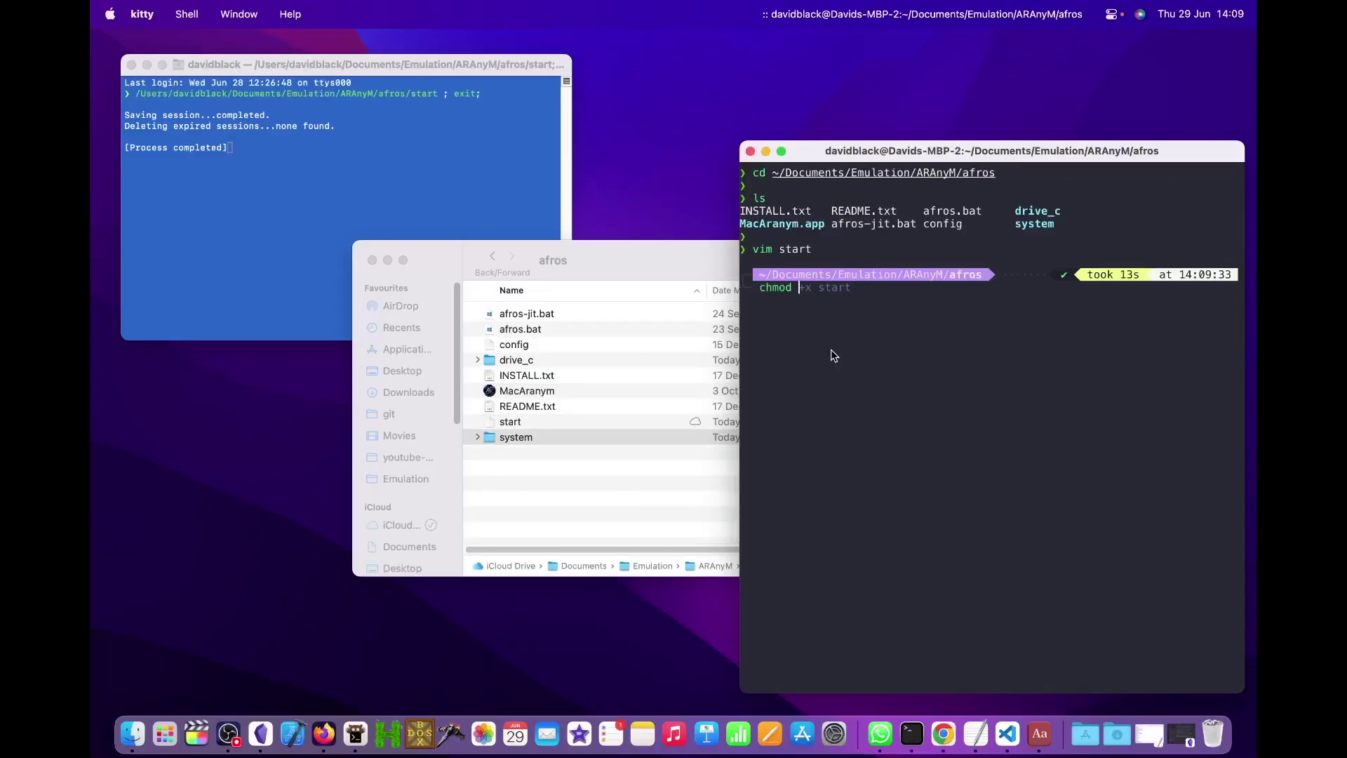
{"action": "type", "text": "+x"}
{"action": "key", "text": "Right"}
{"action": "key", "text": "Return"}
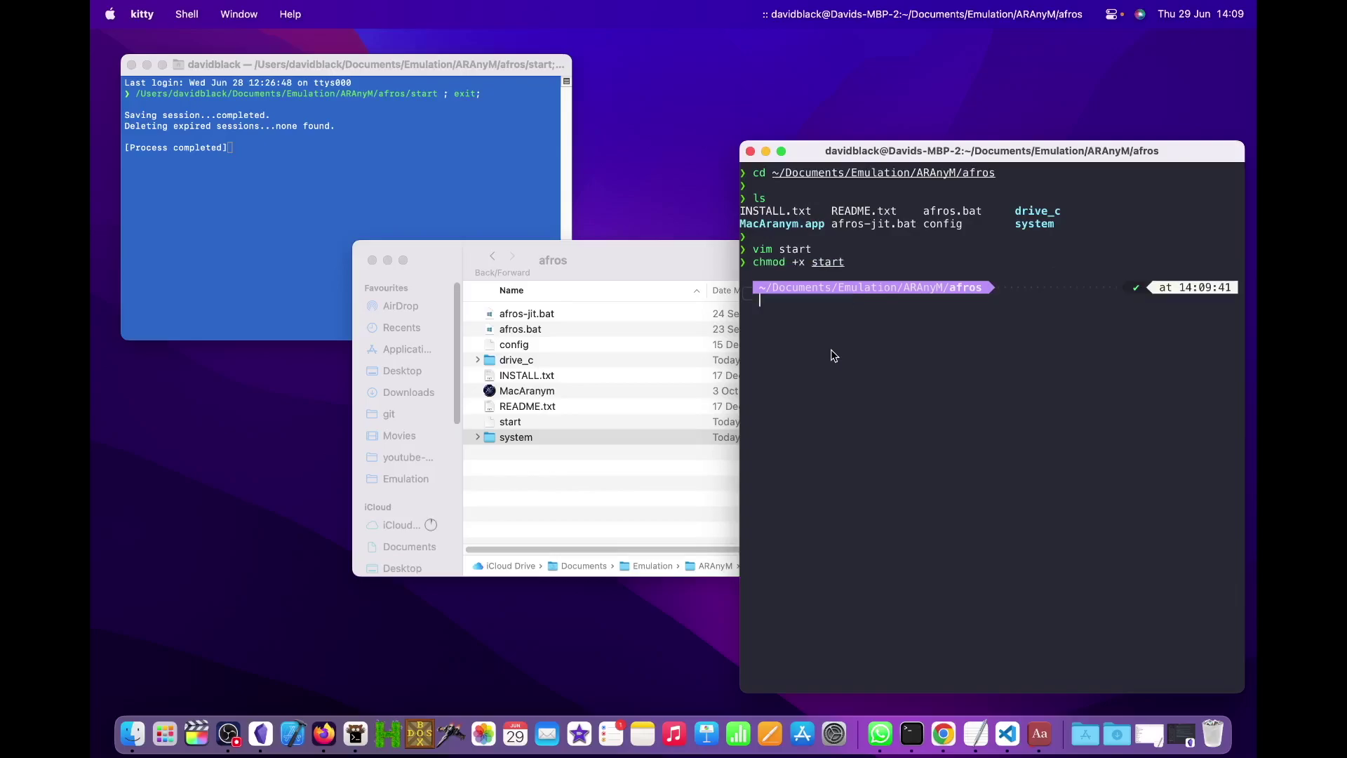
{"action": "type", "text": "ls -l"}
{"action": "key", "text": "Return"}
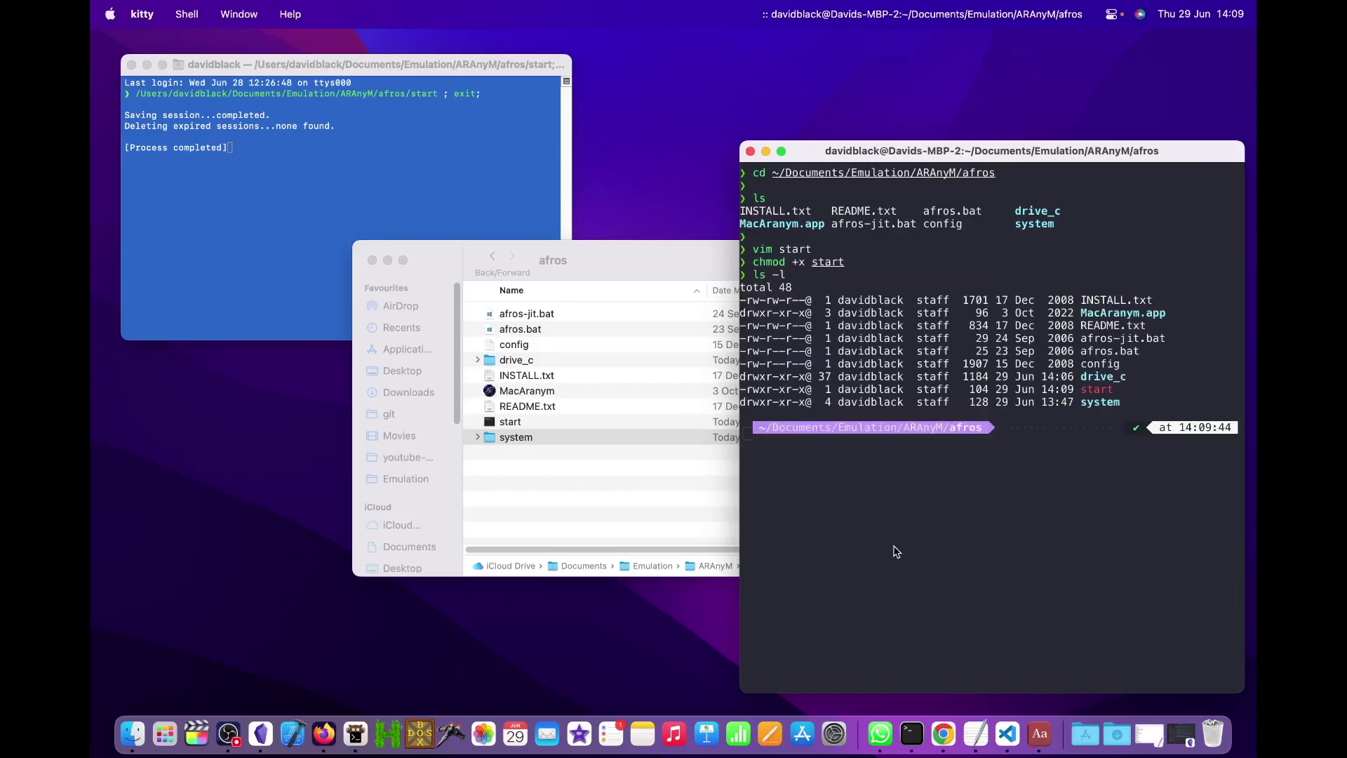
Run ./start to test booting AFROS in the emulator, return to the desktop and quit MacAranym.
{"action": "type", "text": "./start"}
{"action": "key", "text": "Return"}
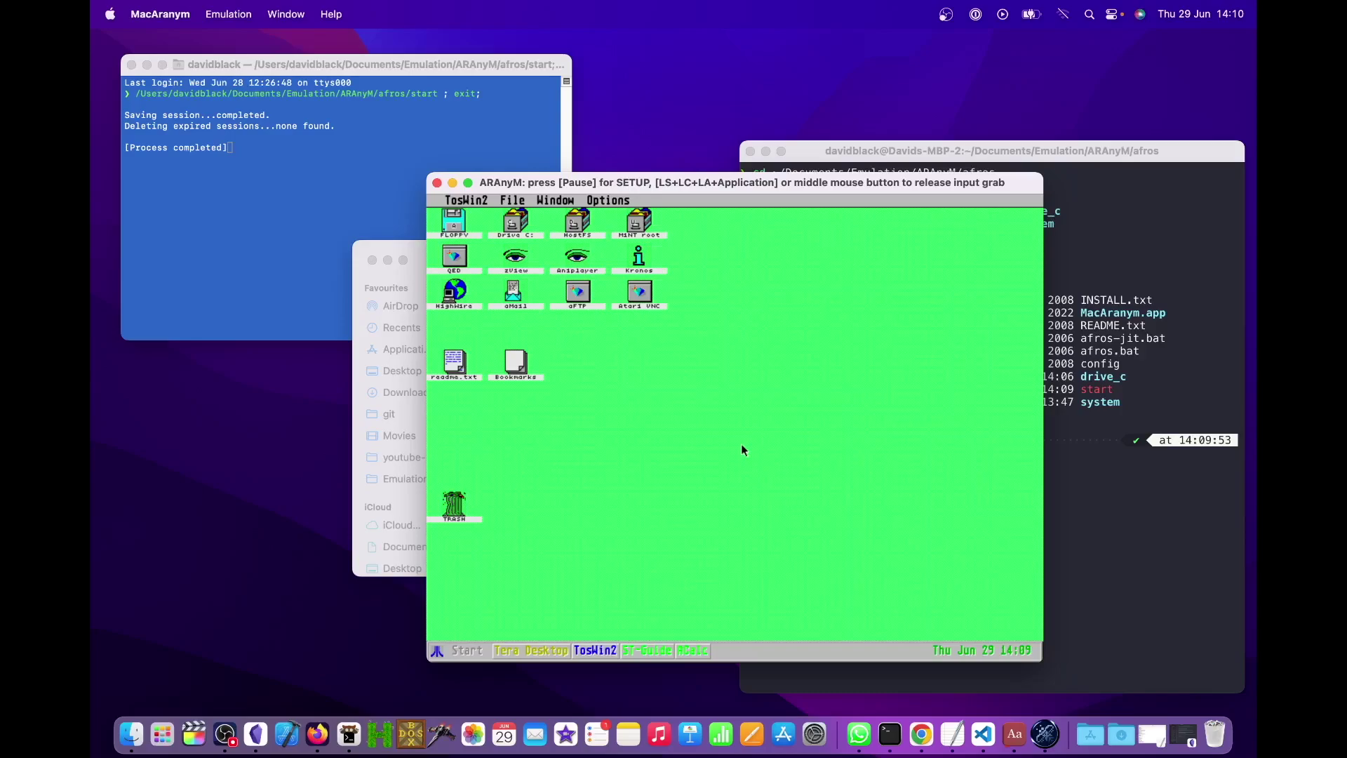
{"action": "key", "text": "super+Tab"}
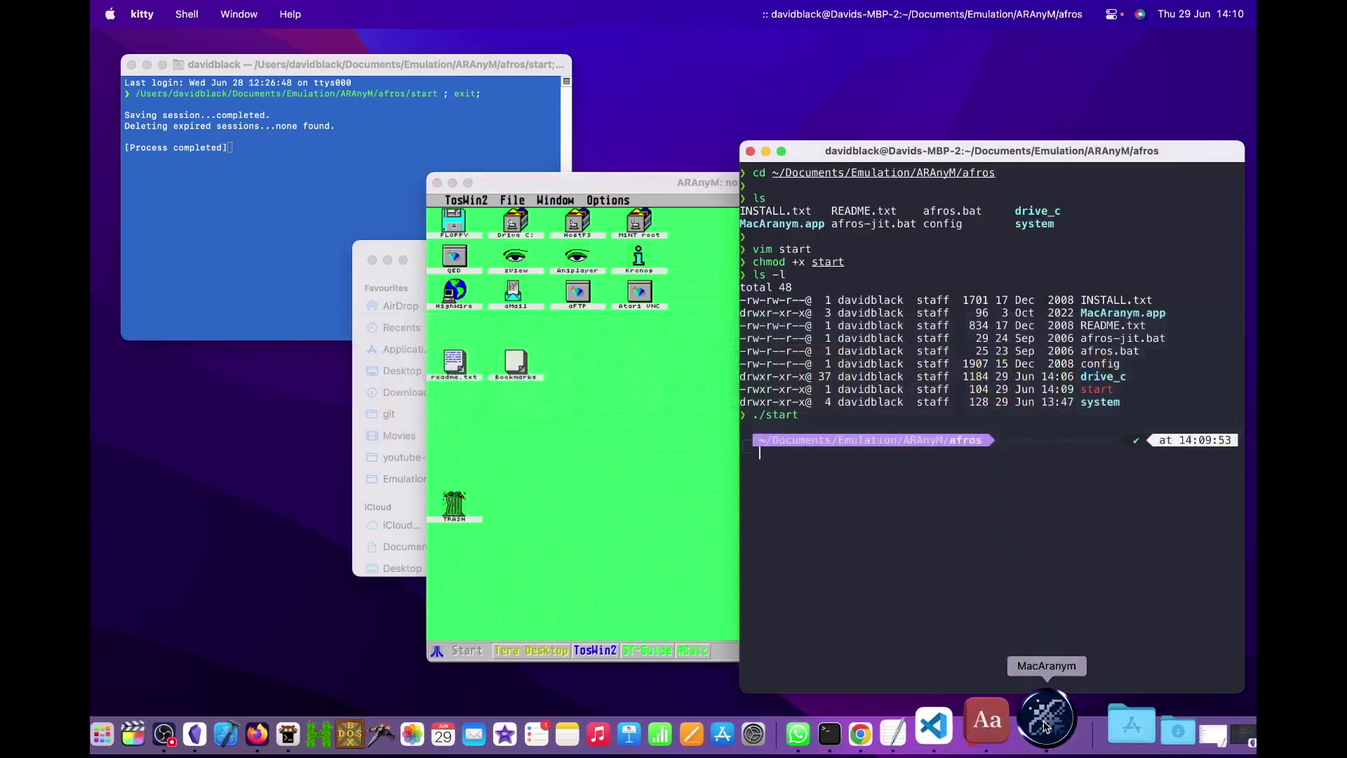
{"action": "right_click", "coordinate": [1045, 727]}
{"action": "left_click", "coordinate": [1062, 661]}
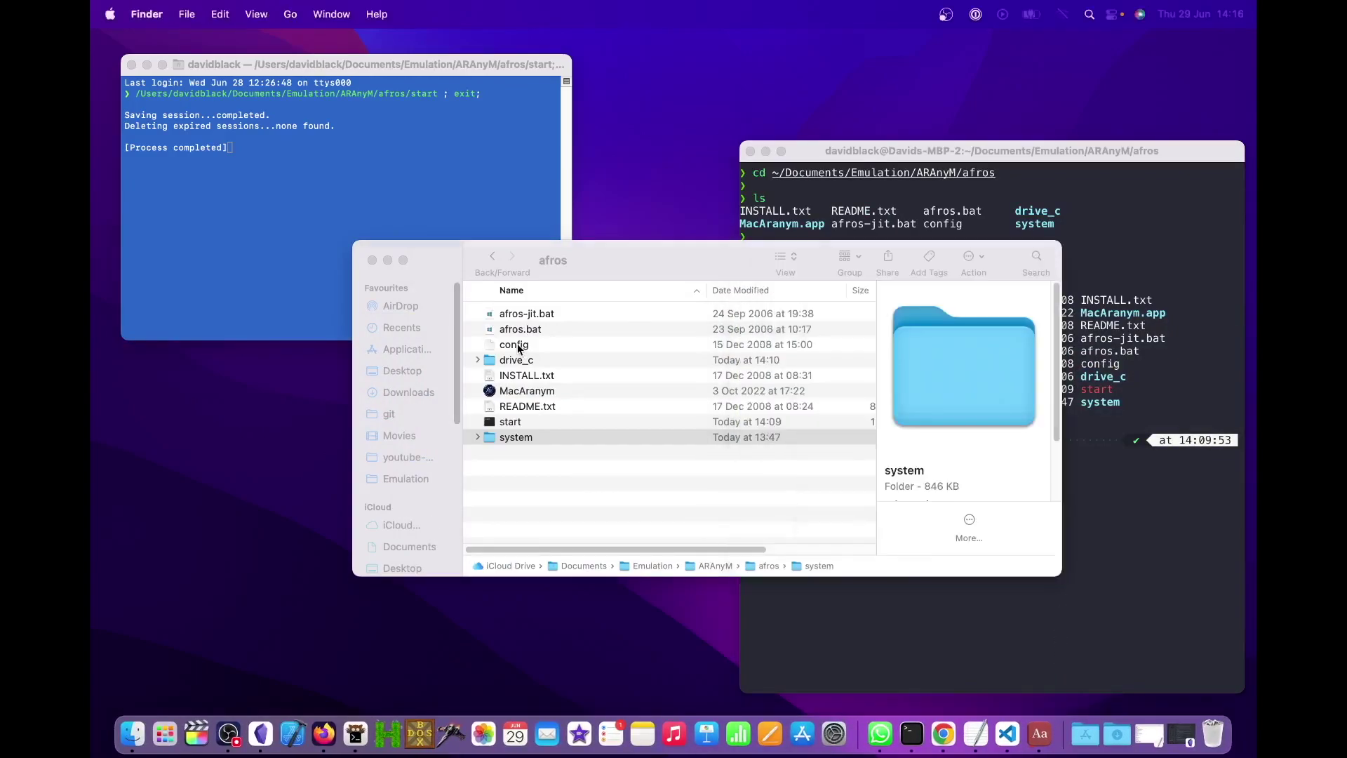
Open the afros config file in TextEdit and restore the other minimised config document, placing both windows side by side.
{"action": "left_click", "coordinate": [516, 343]}
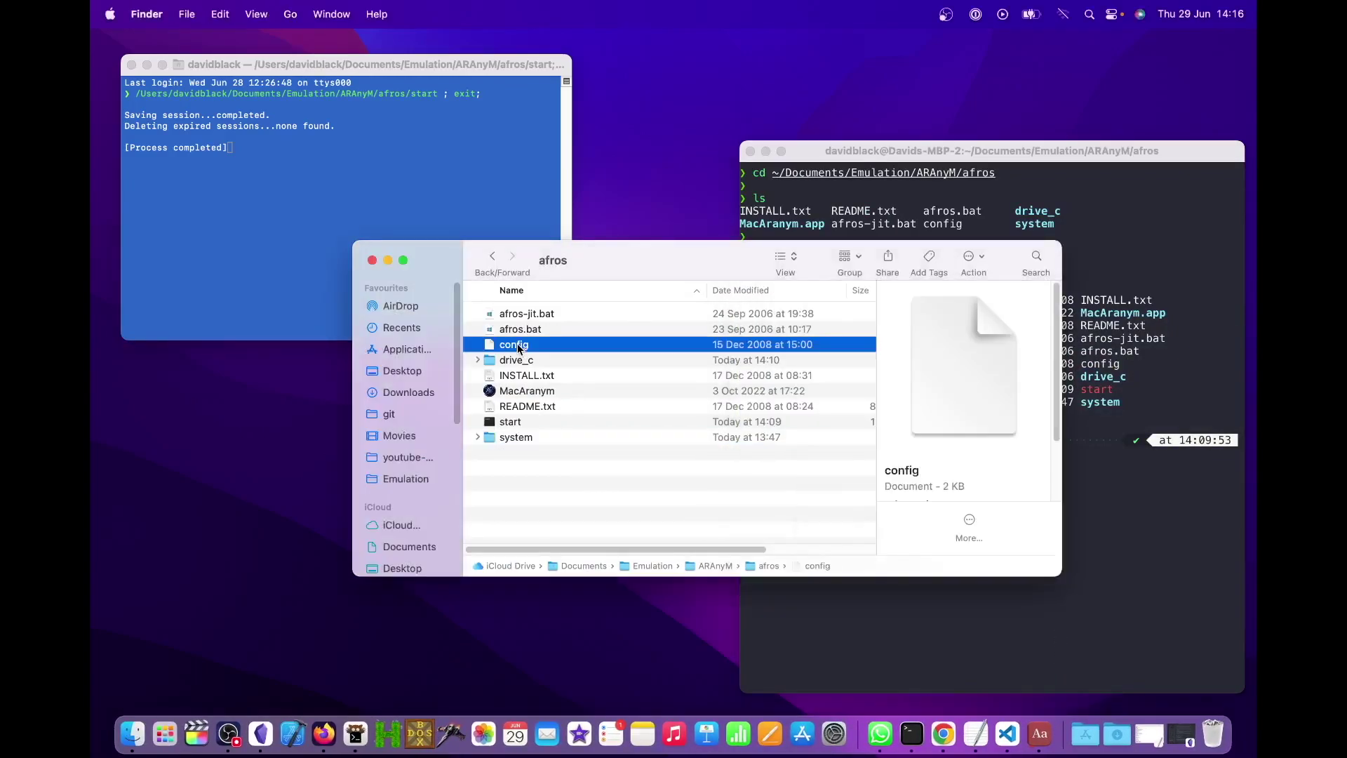
{"action": "right_click", "coordinate": [518, 348]}
{"action": "mouse_move", "coordinate": [586, 372]}
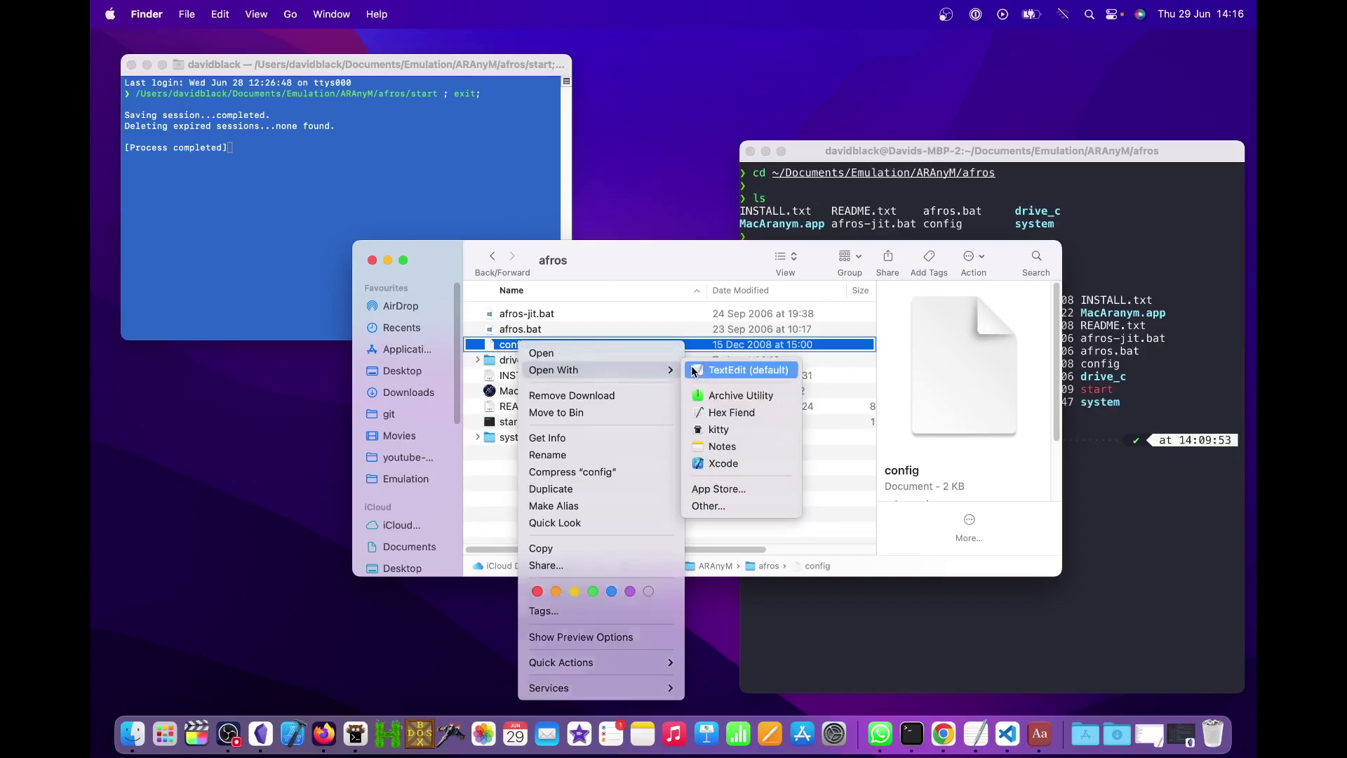
{"action": "left_click", "coordinate": [737, 369]}
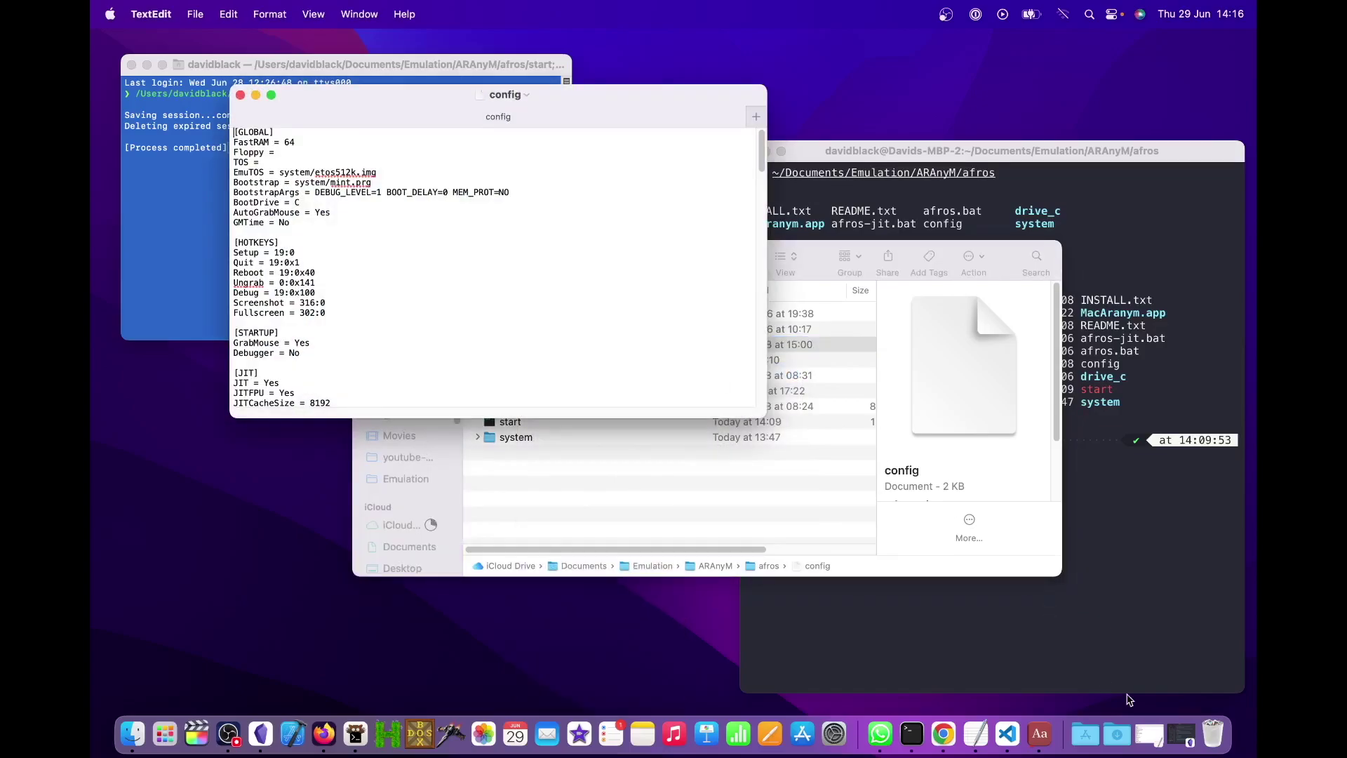
{"action": "left_click", "coordinate": [1150, 734]}
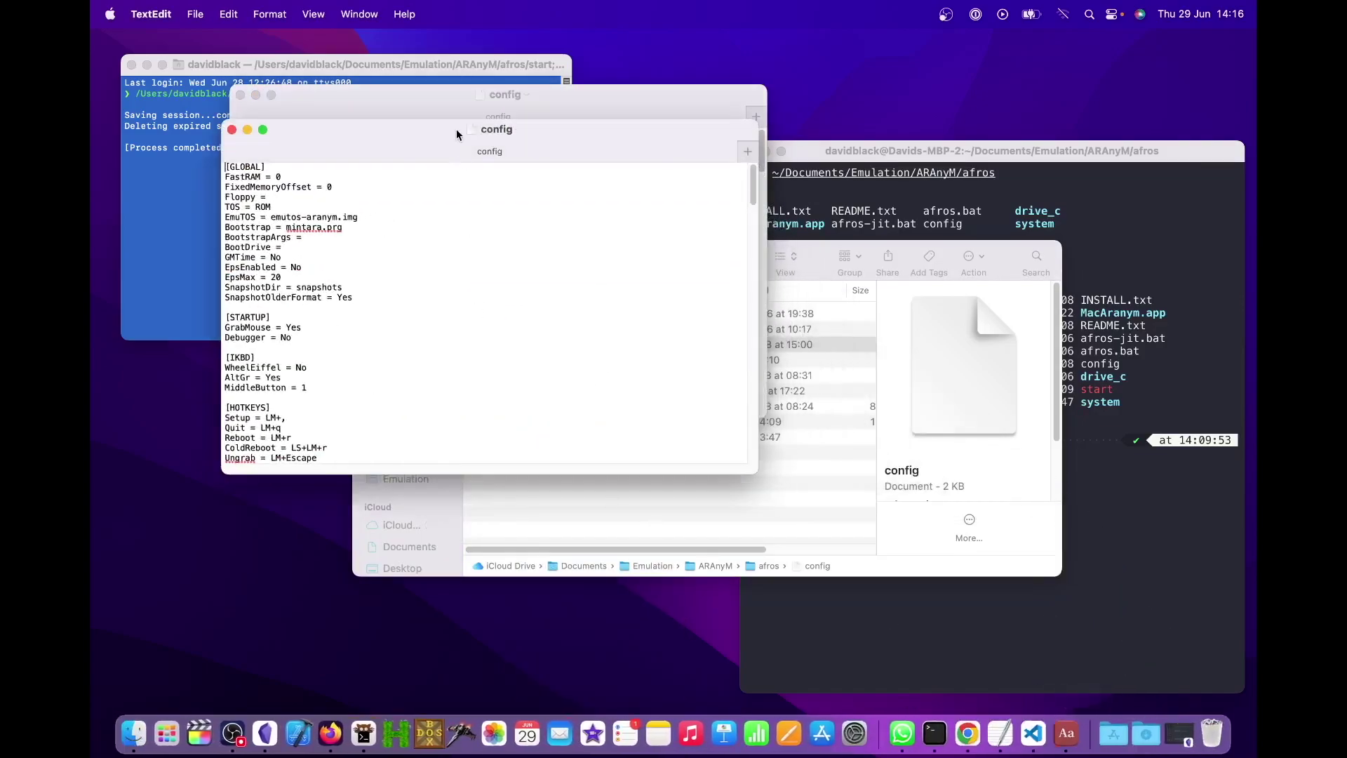
{"action": "left_click_drag", "start_coordinate": [456, 134], "coordinate": [929, 76]}
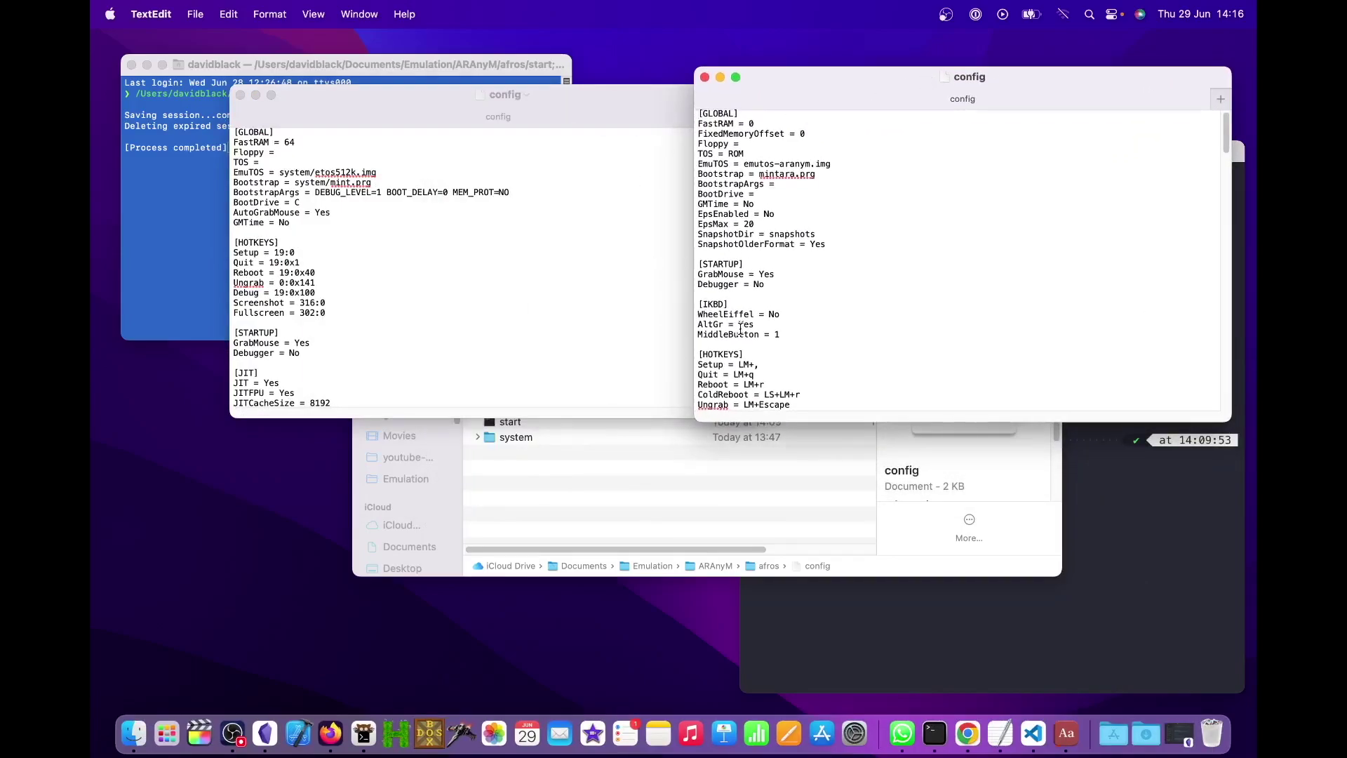
Replace the [HOTKEYS] section of the afros config with the one from the Aranym_files config, from Setup = LM+, through Sound = RM+s, and close the file.
{"action": "scroll", "coordinate": [741, 328], "scroll_direction": "down", "scroll_amount": 5}
{"action": "left_click_drag", "start_coordinate": [777, 323], "coordinate": [672, 238]}
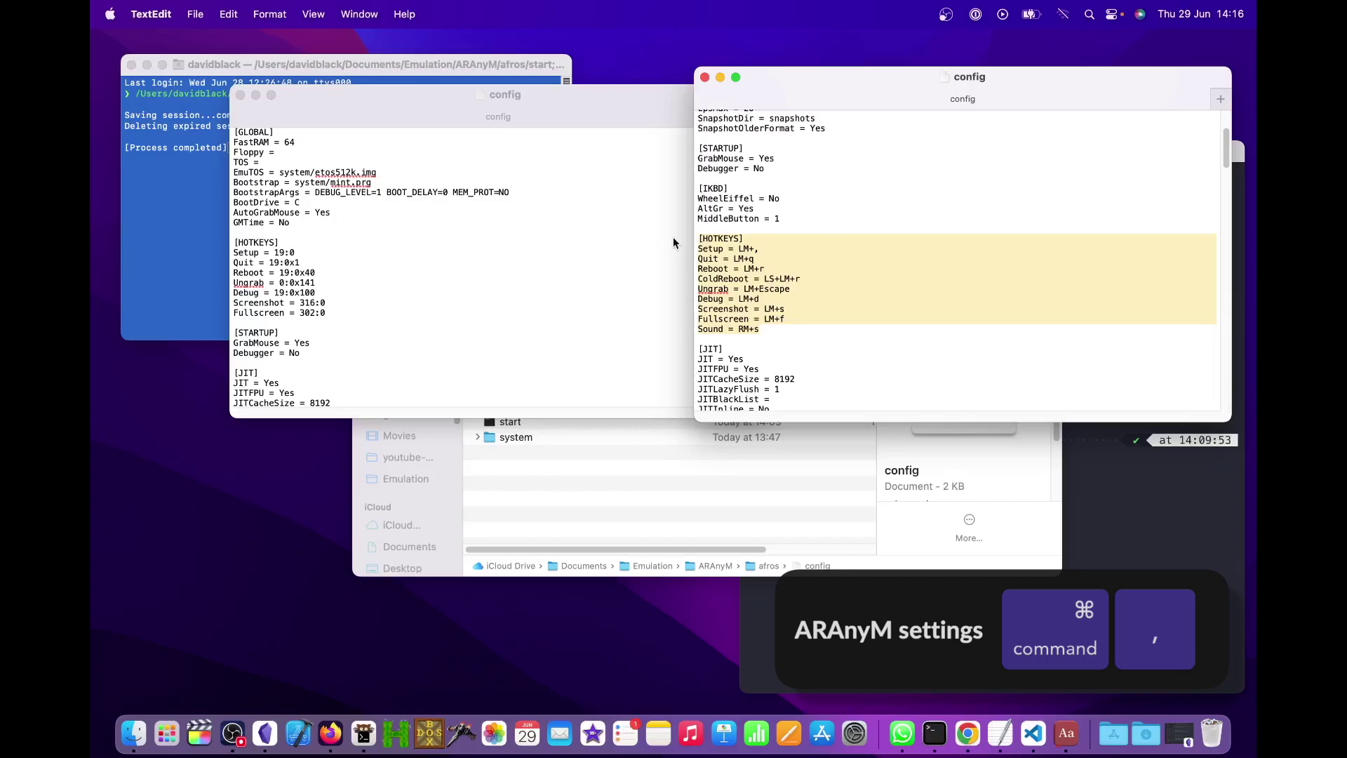
{"action": "left_click", "coordinate": [327, 312]}
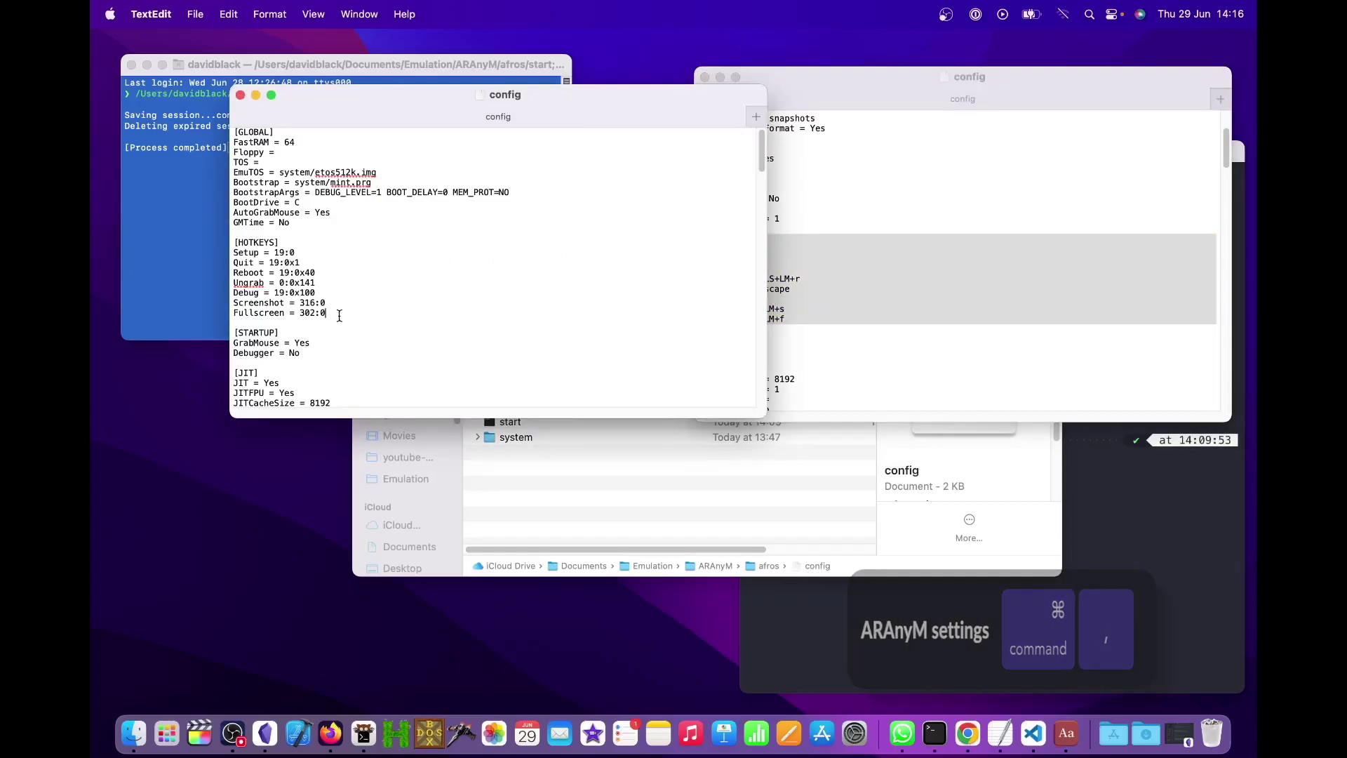
{"action": "left_click_drag", "start_coordinate": [327, 312], "coordinate": [222, 246]}
{"action": "type", "text": "[HOTKEYS] Setup = LM+, Quit = LM+q Reboot = LM+r ColdReboot = LS+LM+r Ungrab = LM+Escape Debug = LM+d Screenshot = LM+s Fullscreen = LM+f Sound = RM+s"}
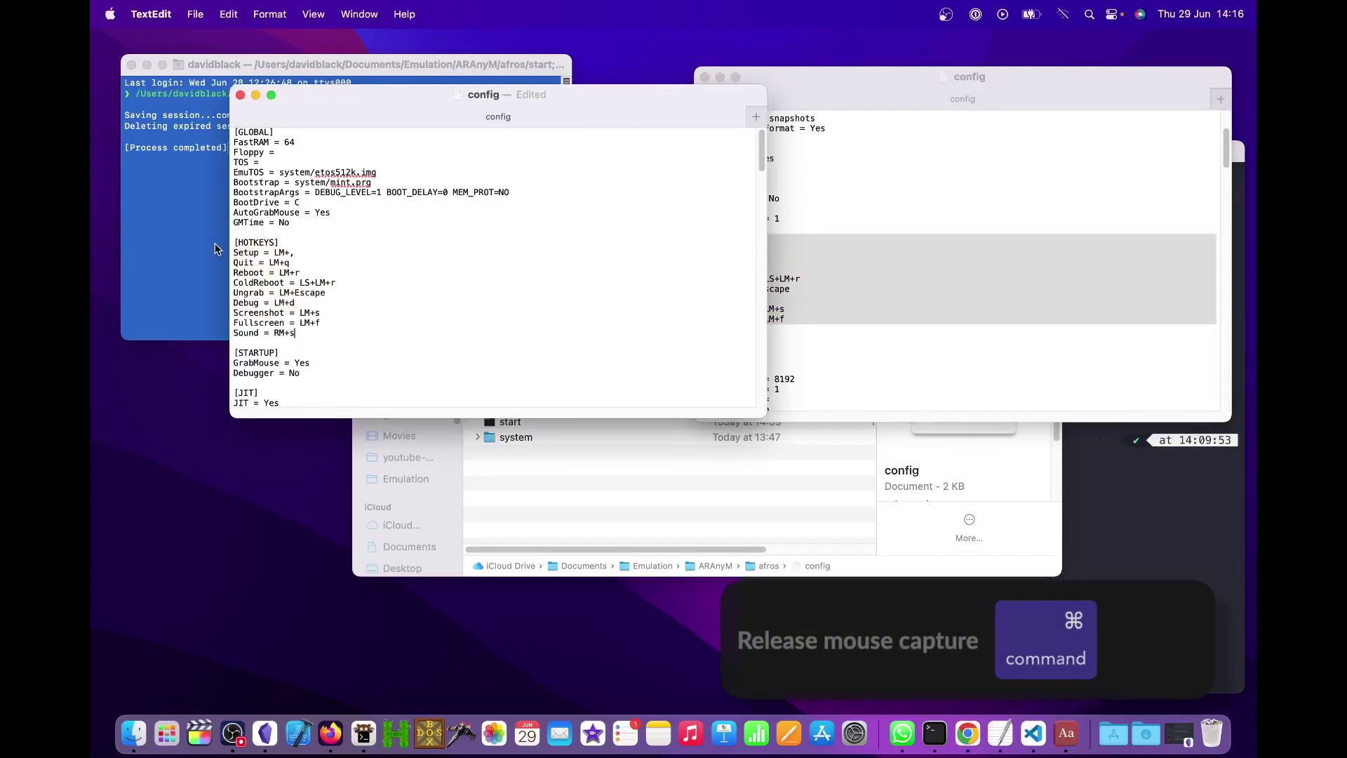
{"action": "key", "text": "super+Escape"}
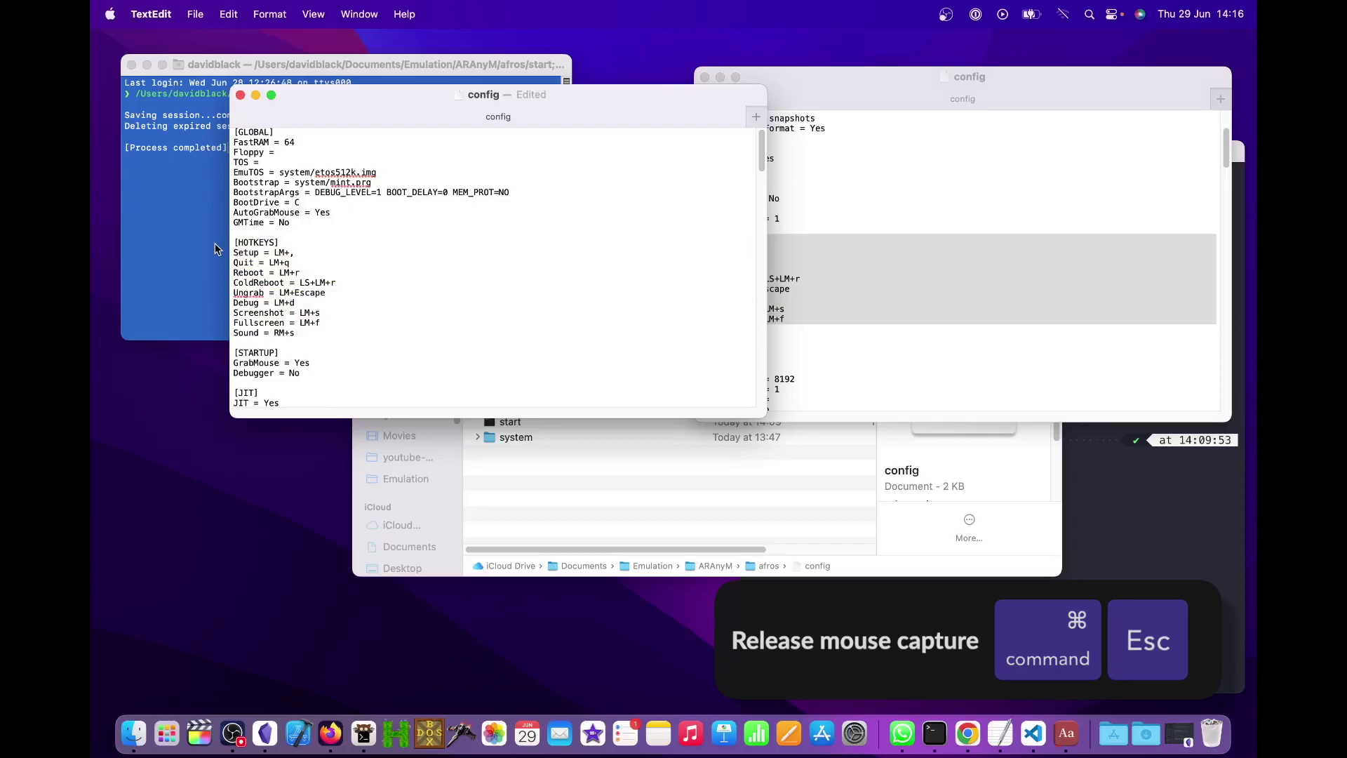
{"action": "left_click", "coordinate": [240, 95]}
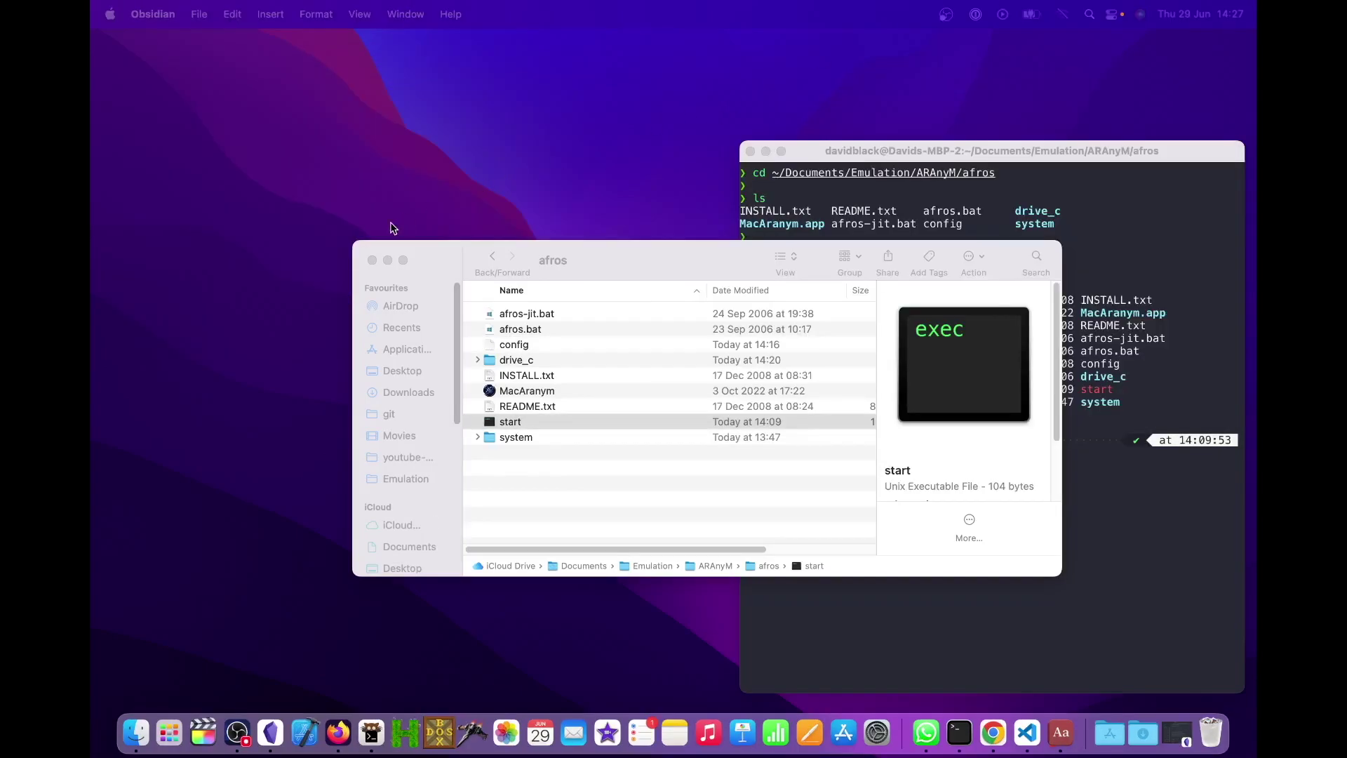
Close the afros Finder window and rerun the ./start command in the kitty terminal.
{"action": "left_click", "coordinate": [374, 260]}
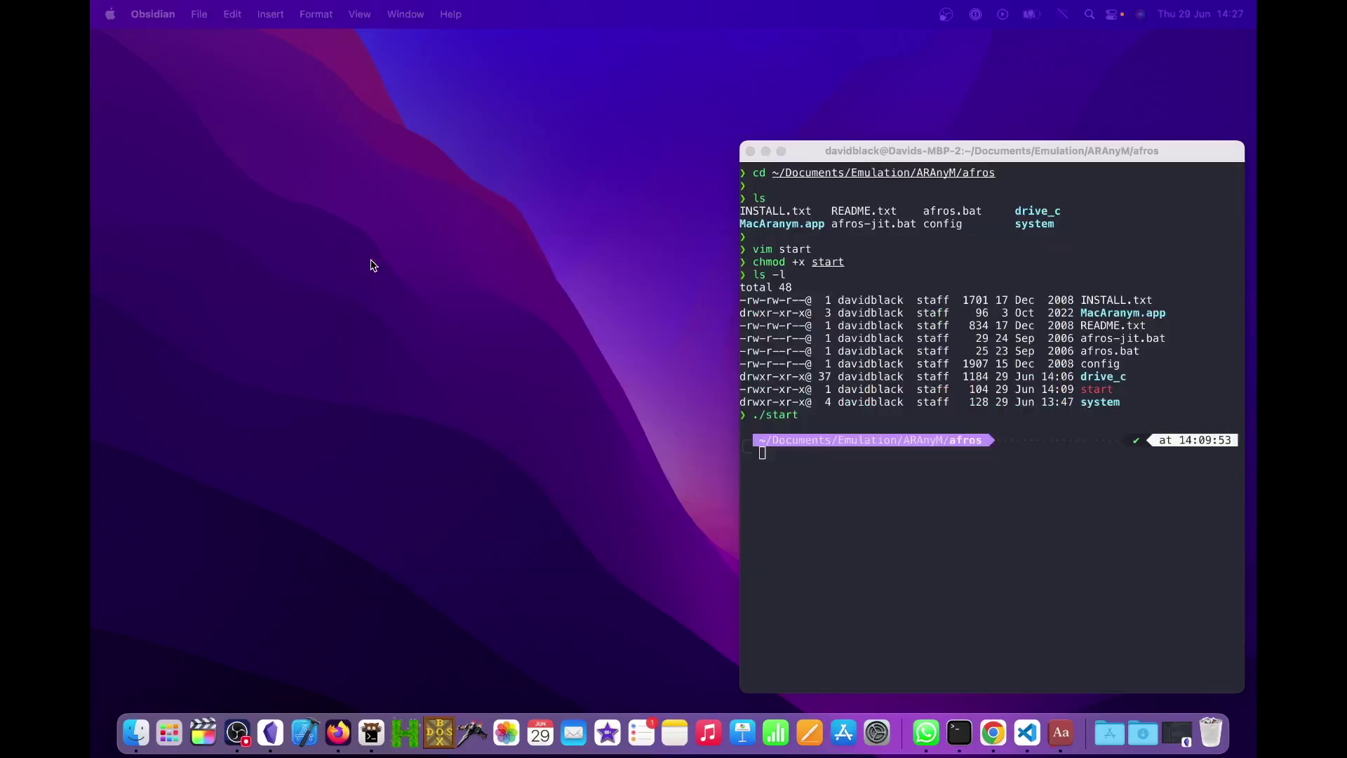
{"action": "left_click", "coordinate": [804, 485]}
{"action": "key", "text": "Up"}
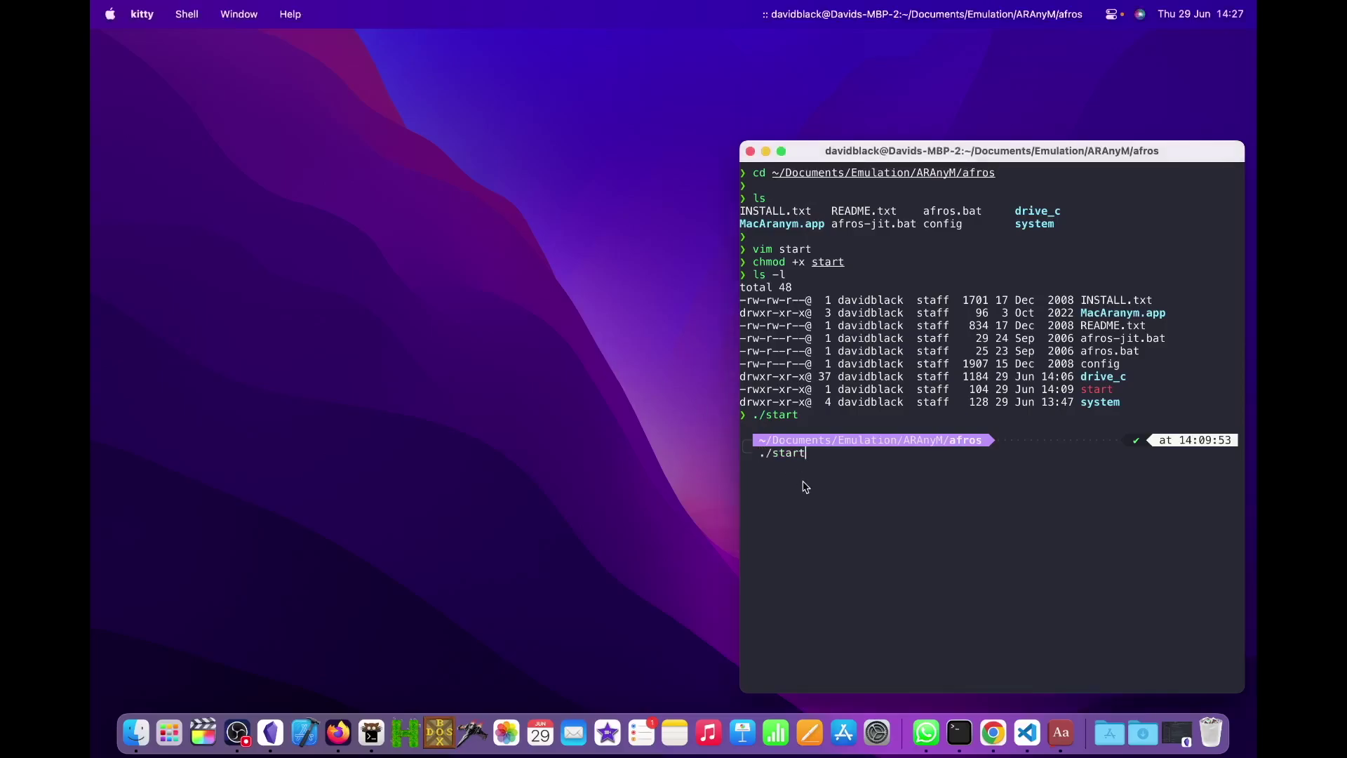
{"action": "key", "text": "Return"}
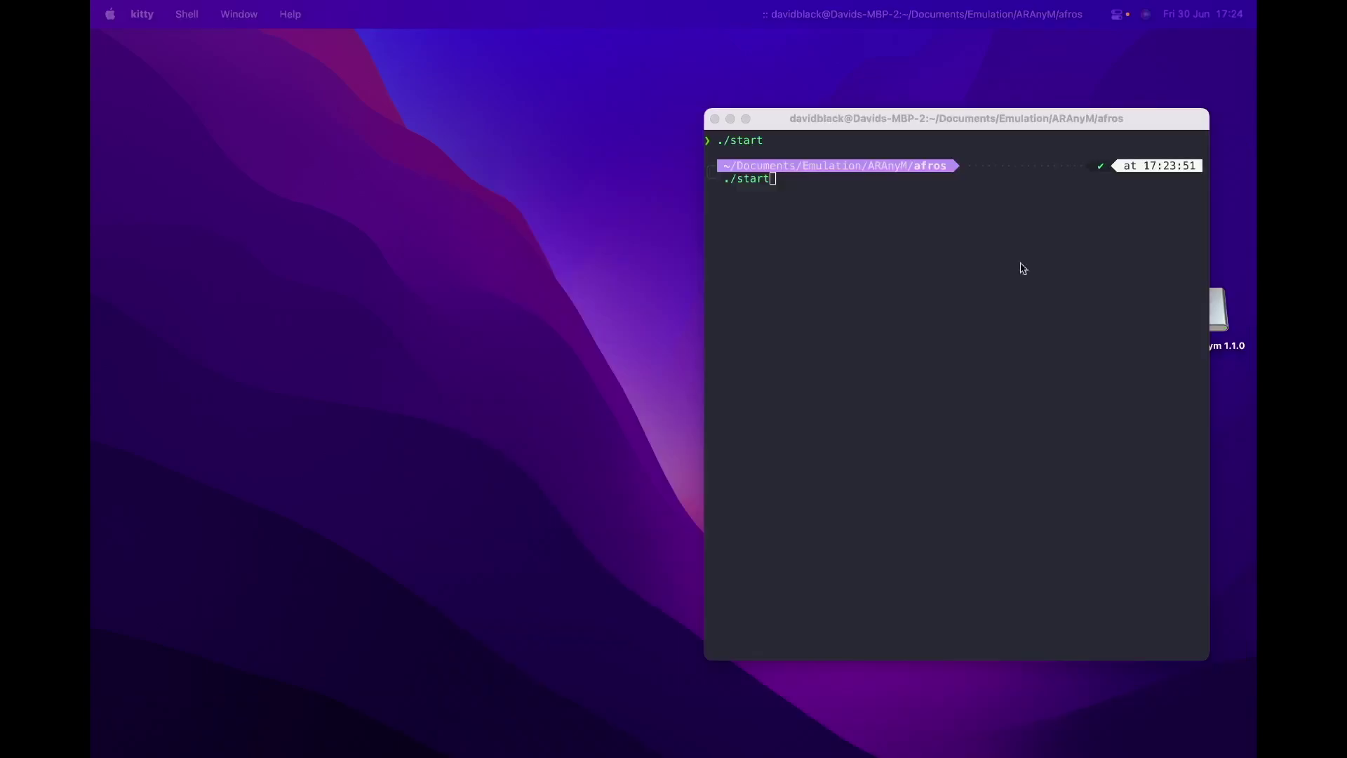
Launch the emulator with the prepared ./start command, release its mouse capture and move its window so more of it fits on the desktop.
{"action": "key", "text": "Return"}
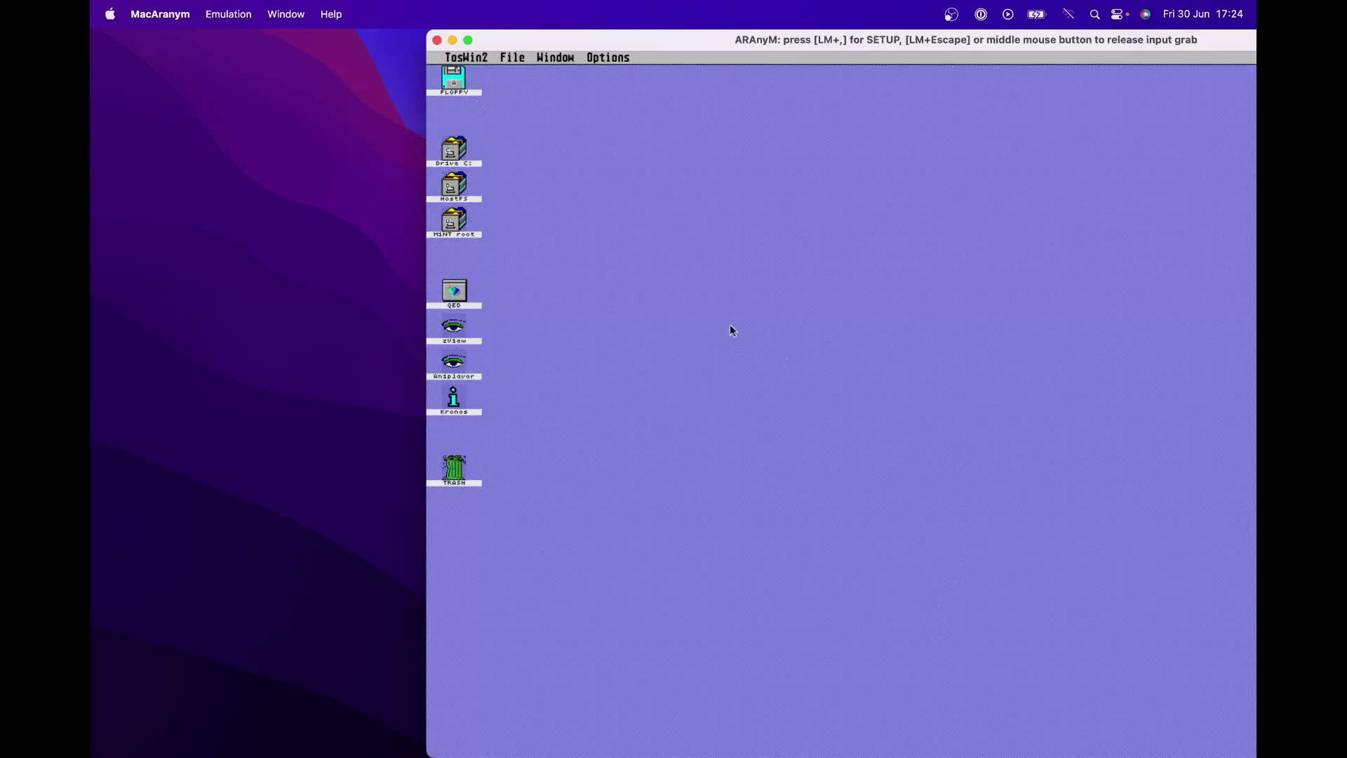
{"action": "middle_click", "coordinate": [781, 285]}
{"action": "left_click_drag", "start_coordinate": [846, 43], "coordinate": [550, 48]}
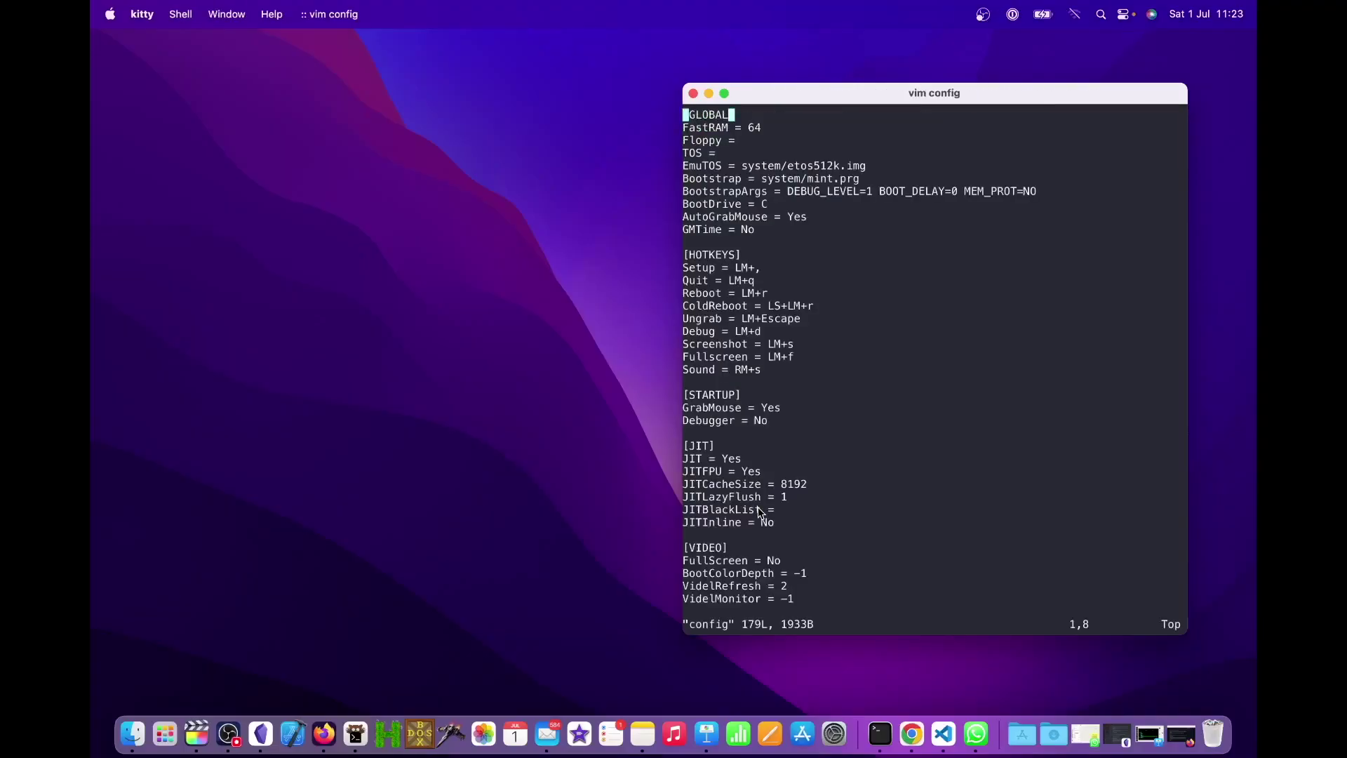
Set FastRAM to 1024 in the [GLOBAL] section of config in vim, and save and exit.
{"action": "key", "text": "j"}
{"action": "key", "text": "w"}
{"action": "key", "text": "w"}
{"action": "key", "text": "x"}
{"action": "key", "text": "x"}
{"action": "type", "text": "a"}
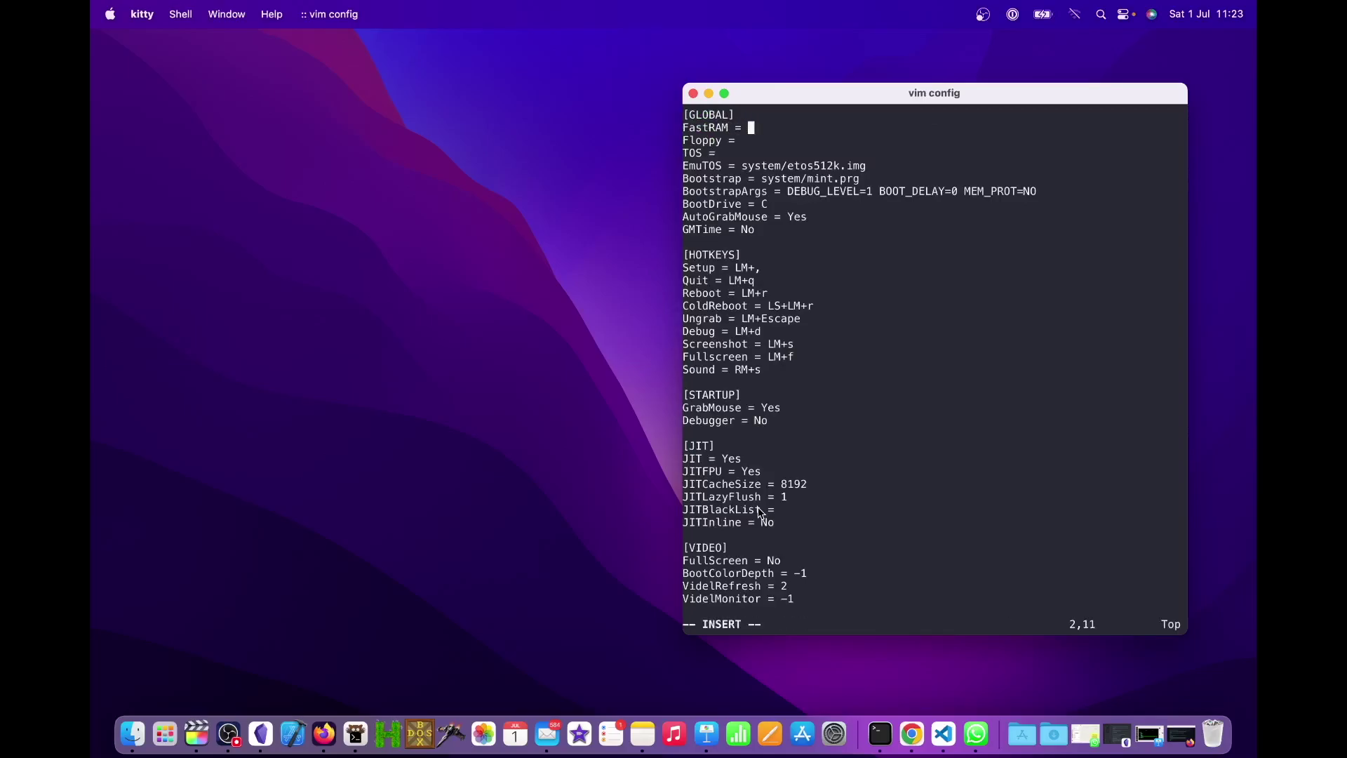
{"action": "type", "text": "1024"}
{"action": "key", "text": "Escape"}
{"action": "type", "text": ":wq"}
{"action": "key", "text": "Return"}
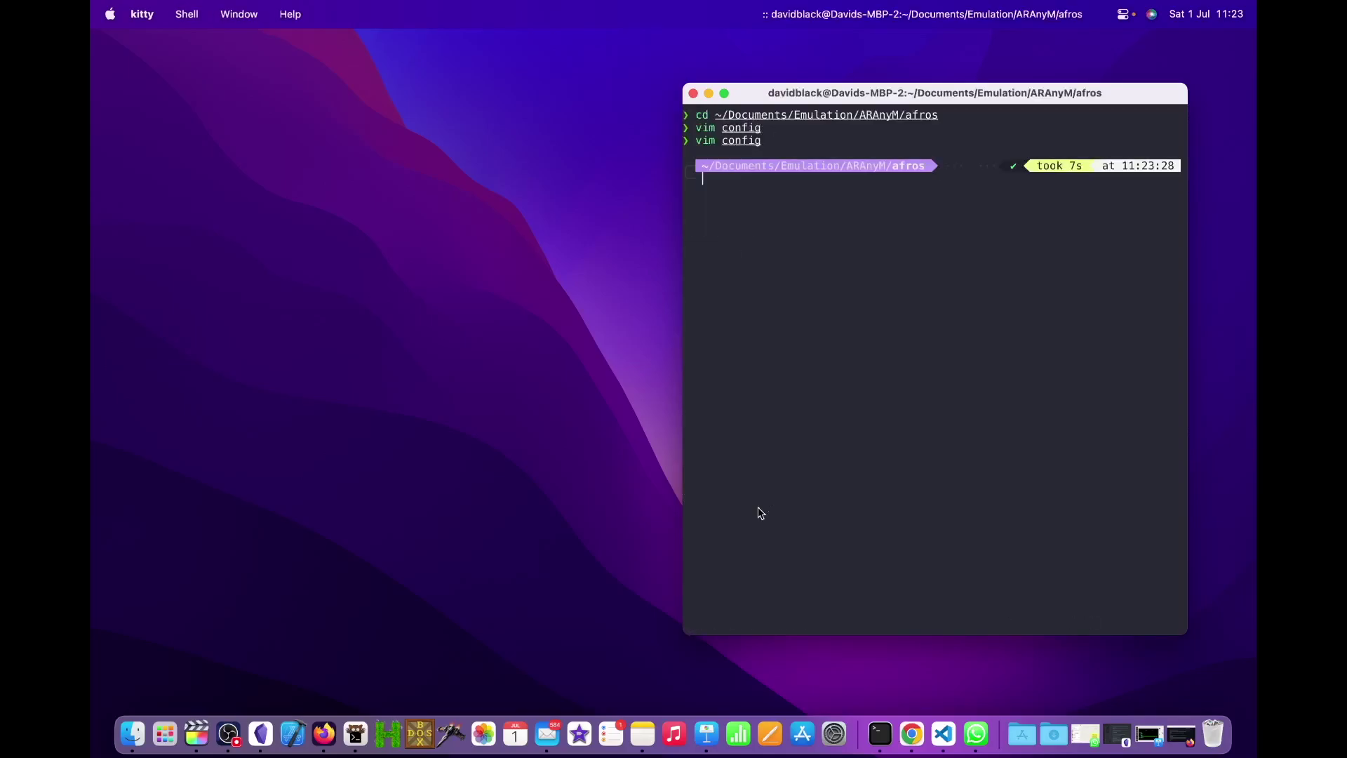
Start the emulator with ./start, check the free memory in the TeraDesk Info dialog and close the dialog.
{"action": "type", "text": "./start"}
{"action": "key", "text": "Return"}
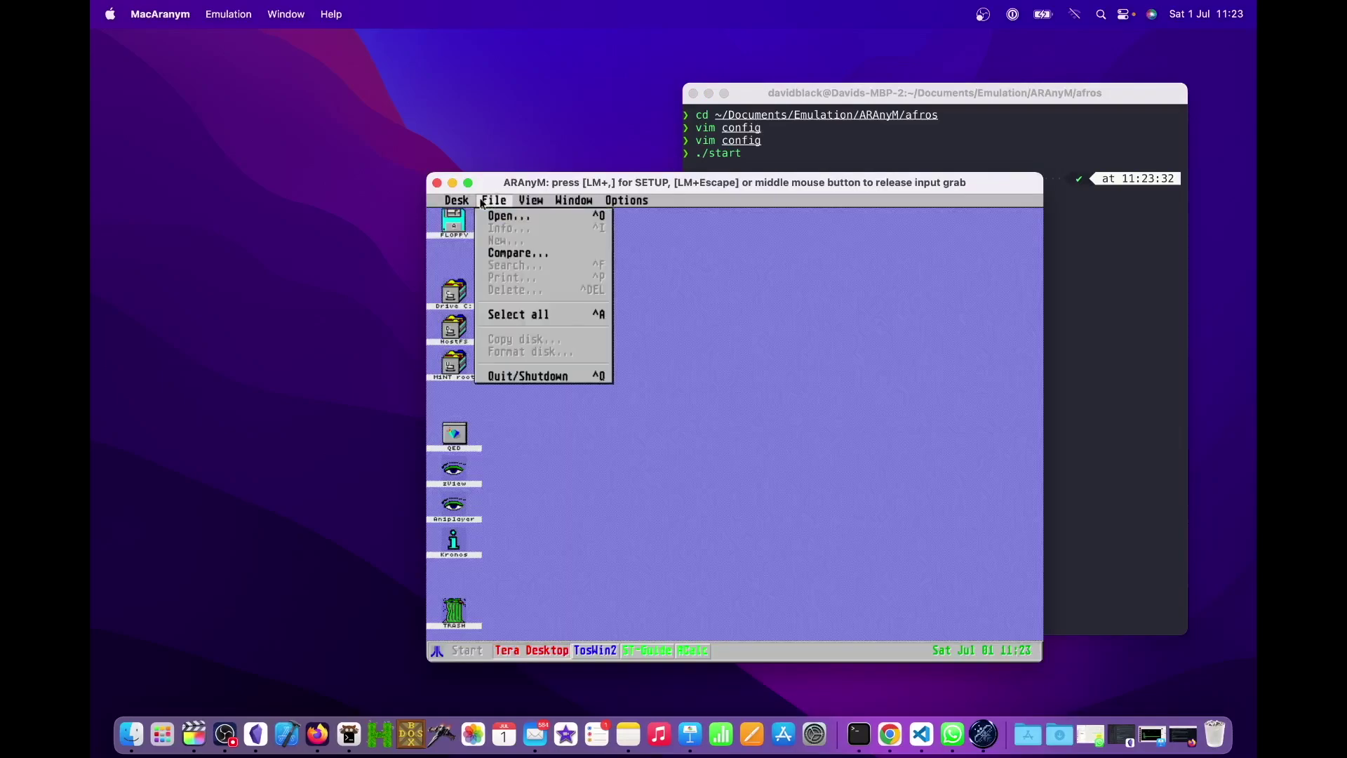
{"action": "mouse_move", "coordinate": [463, 201]}
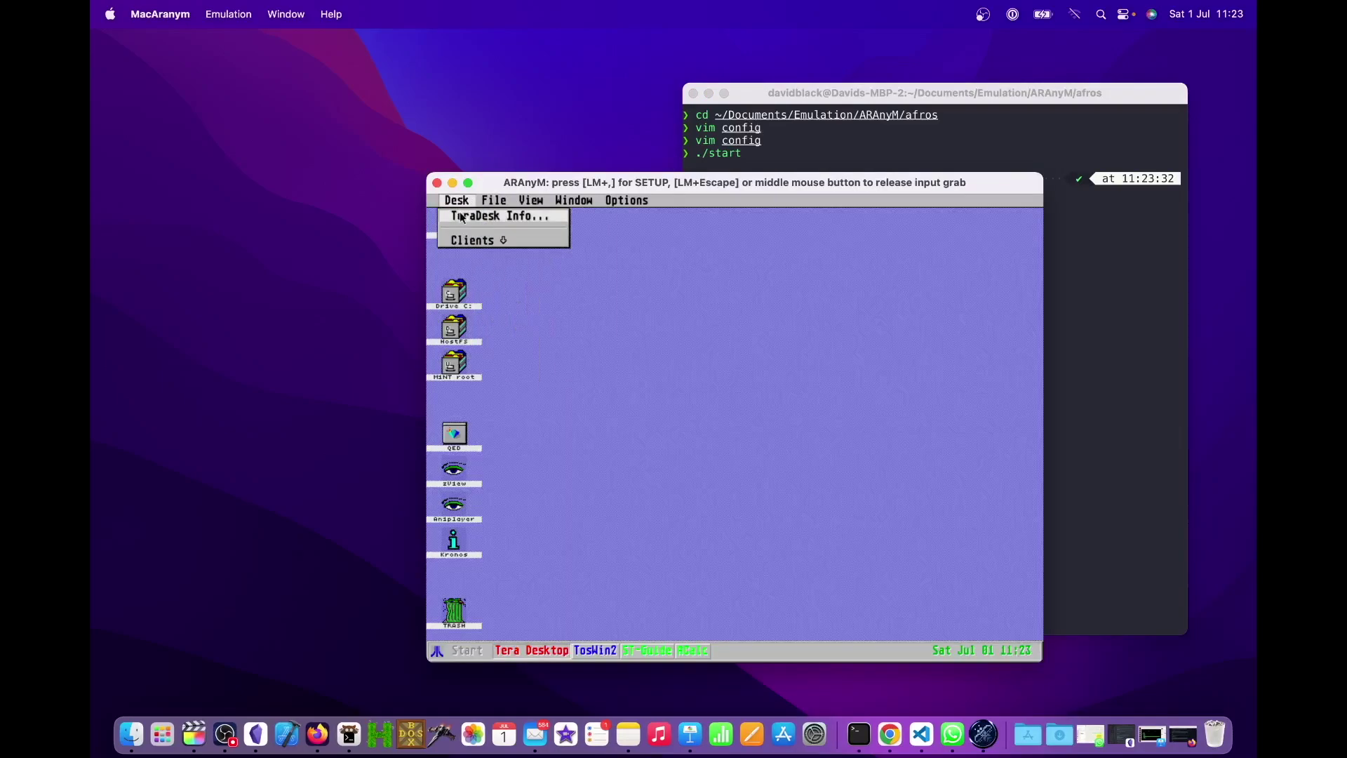
{"action": "left_click", "coordinate": [462, 219]}
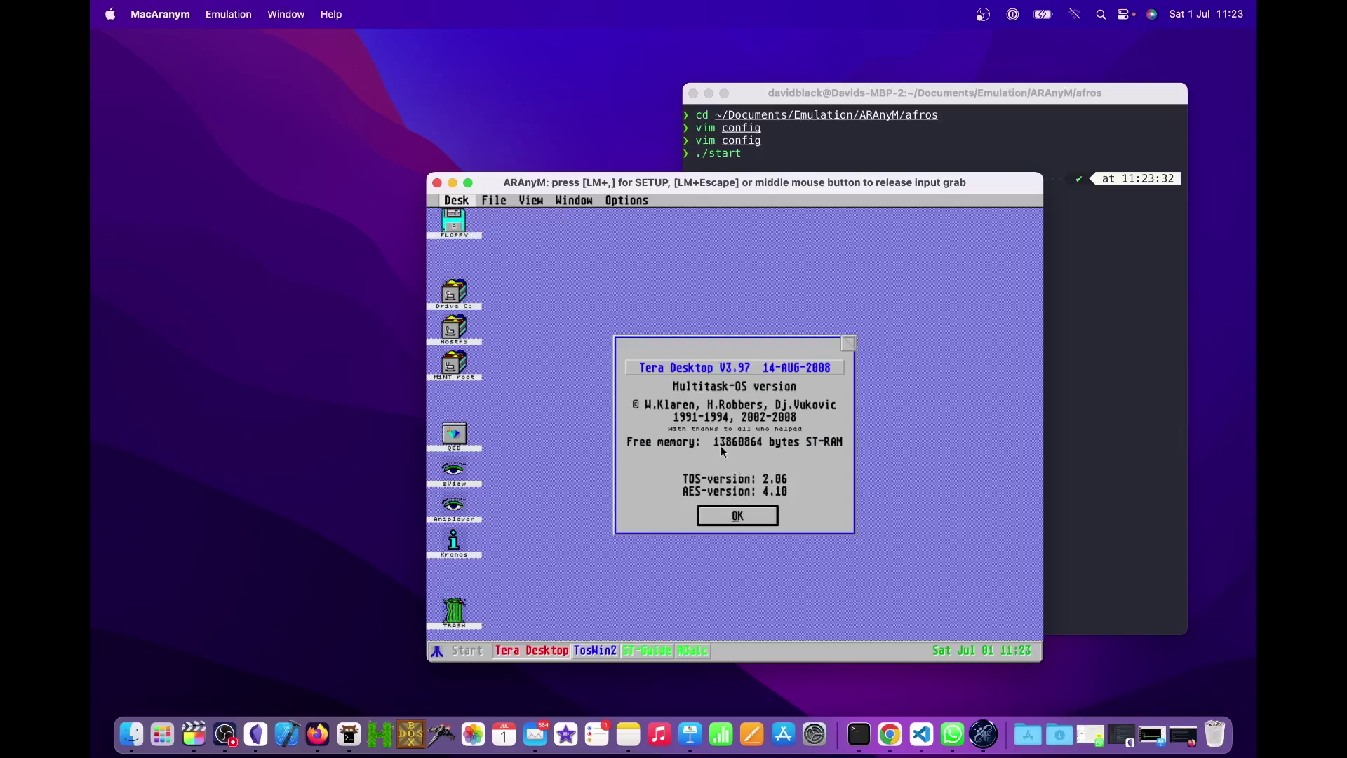
{"action": "left_click", "coordinate": [747, 520]}
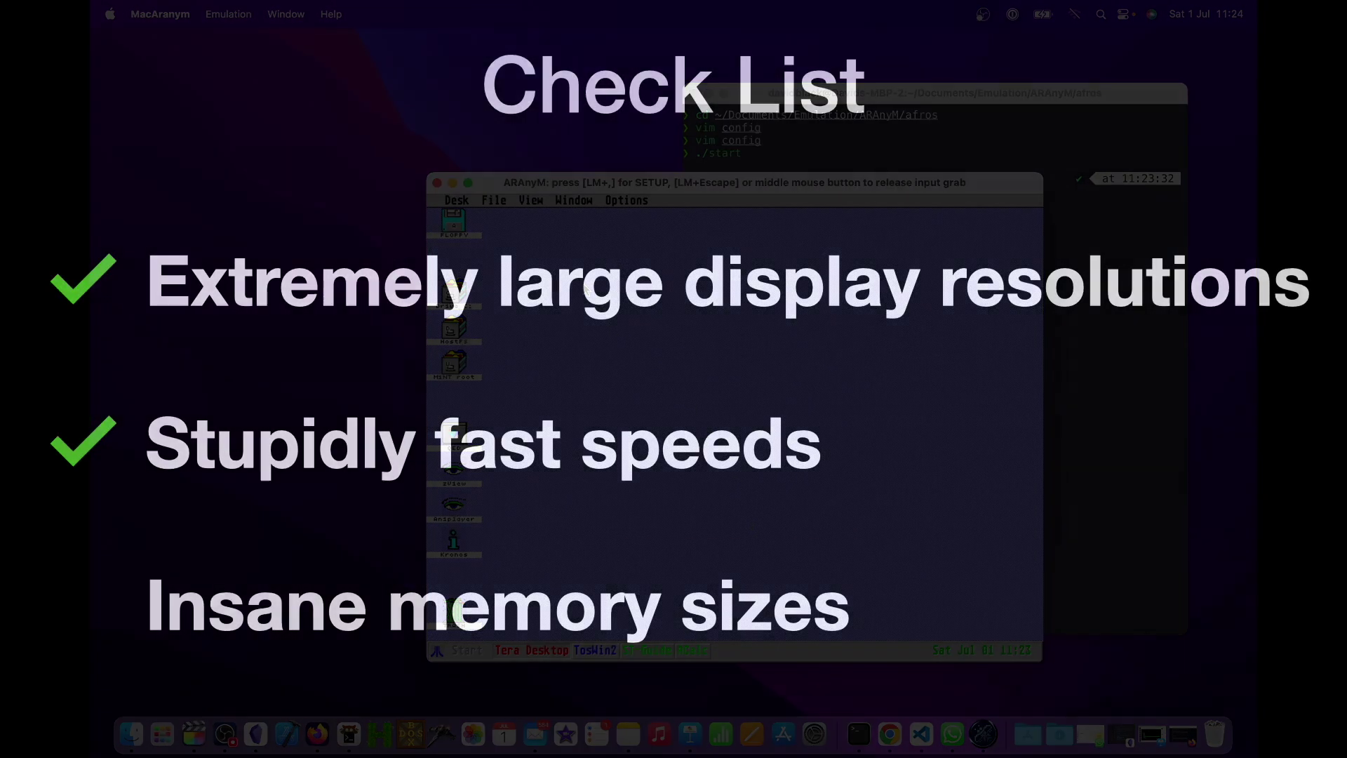